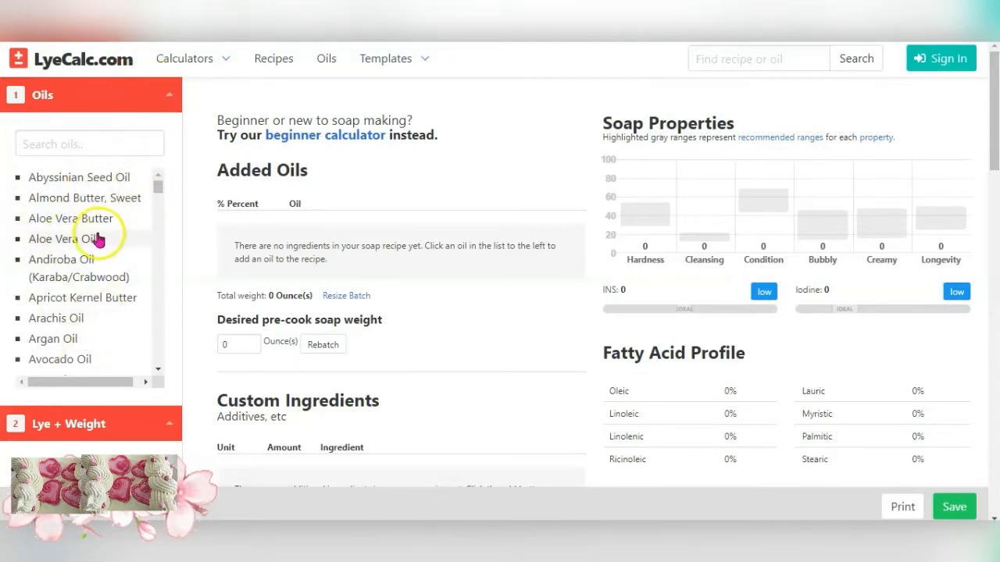
# Add Avocado Oil from the oils list to the soap recipe
pyautogui.moveTo(158, 183); pyautogui.dragTo(156, 196)
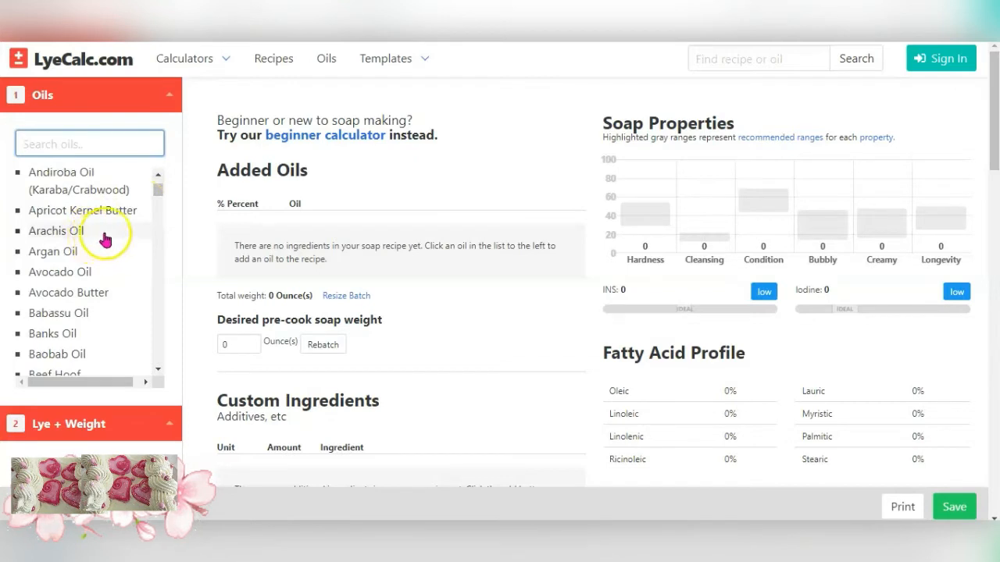
pyautogui.click(78, 275)
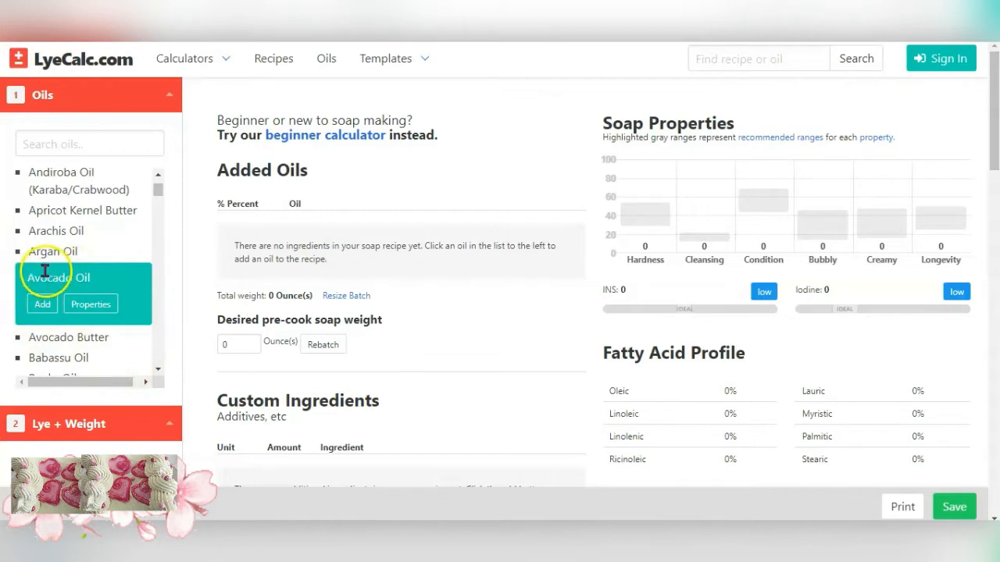
pyautogui.click(35, 309)
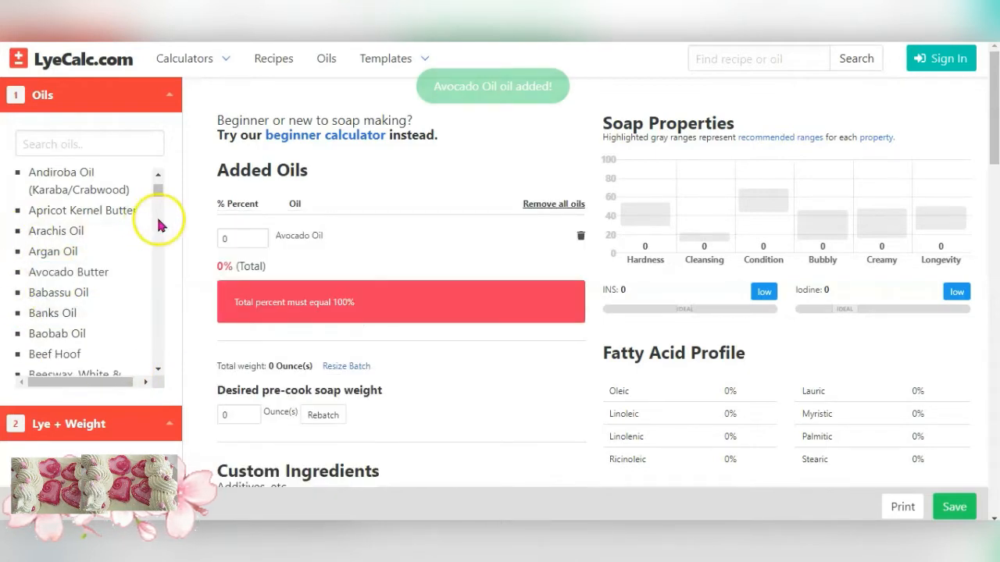
# Add Castor Seed Oil from the oils list to the soap recipe
pyautogui.moveTo(159, 189); pyautogui.dragTo(156, 205)
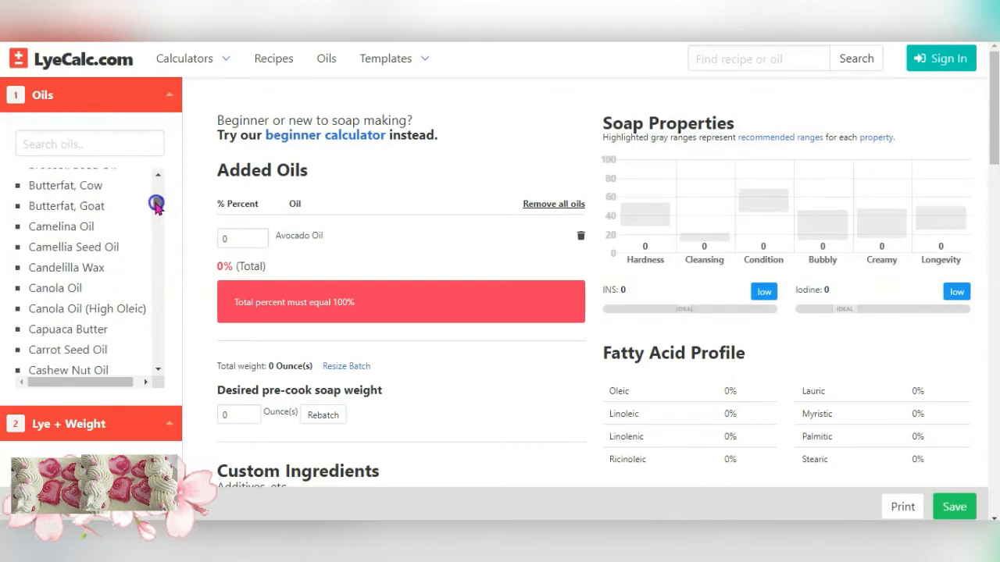
pyautogui.moveTo(156, 204); pyautogui.dragTo(157, 207)
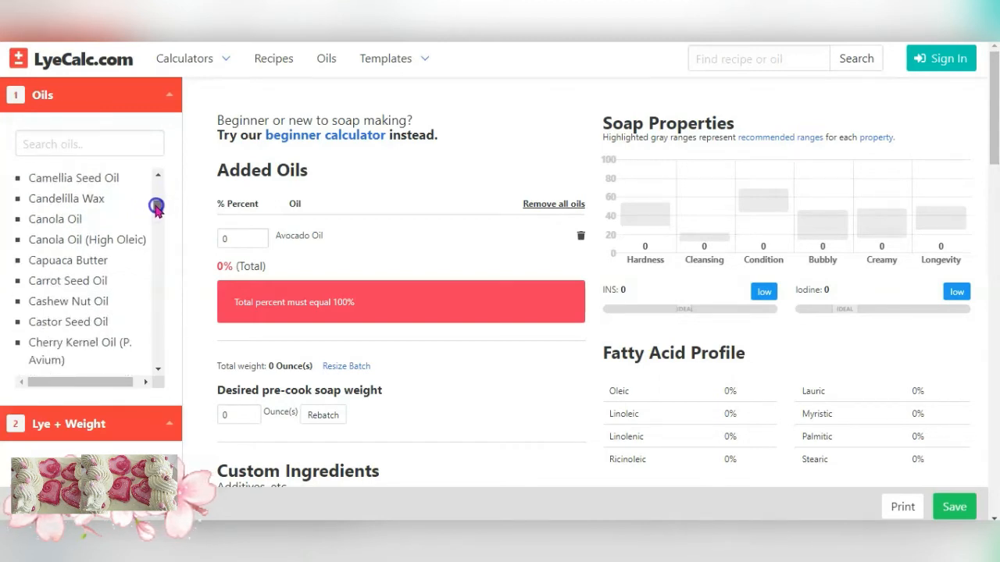
pyautogui.click(45, 328)
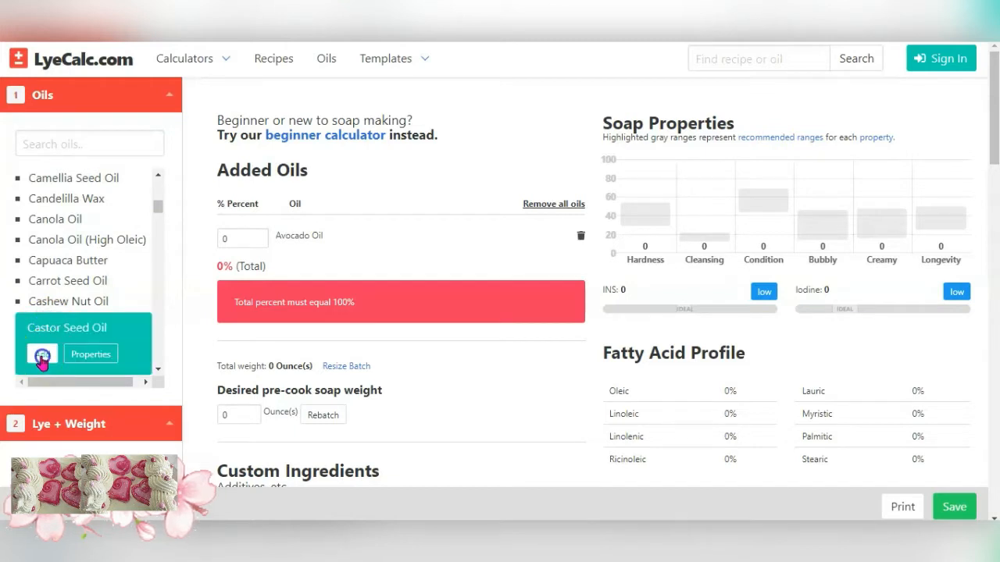
pyautogui.click(41, 351)
# Look through the oils beginning with C in the full list for coconut oil
pyautogui.moveTo(156, 206)
pyautogui.mouseDown()
pyautogui.moveTo(161, 226)
pyautogui.moveTo(160, 217)
pyautogui.mouseUp()
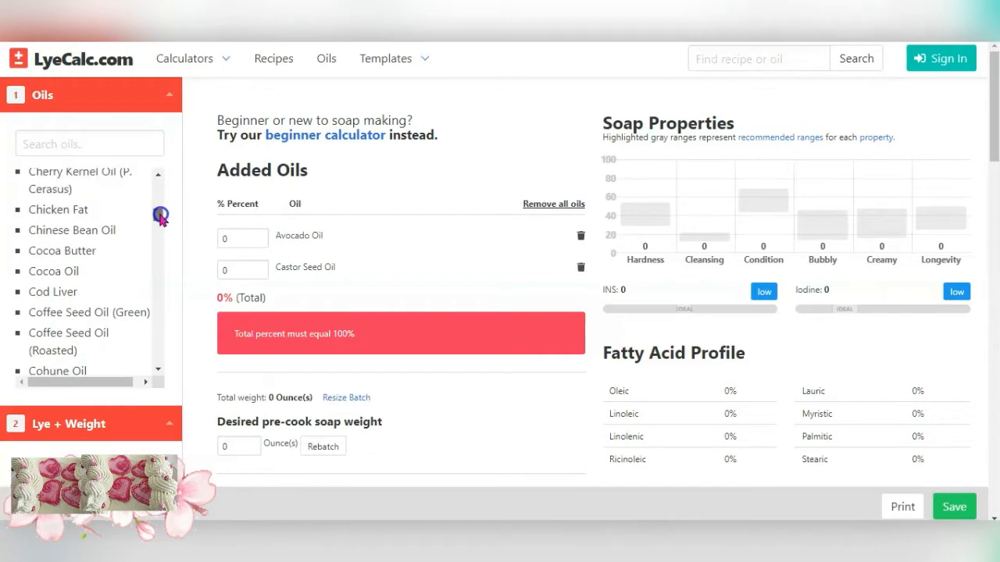
pyautogui.moveTo(160, 215); pyautogui.dragTo(160, 222)
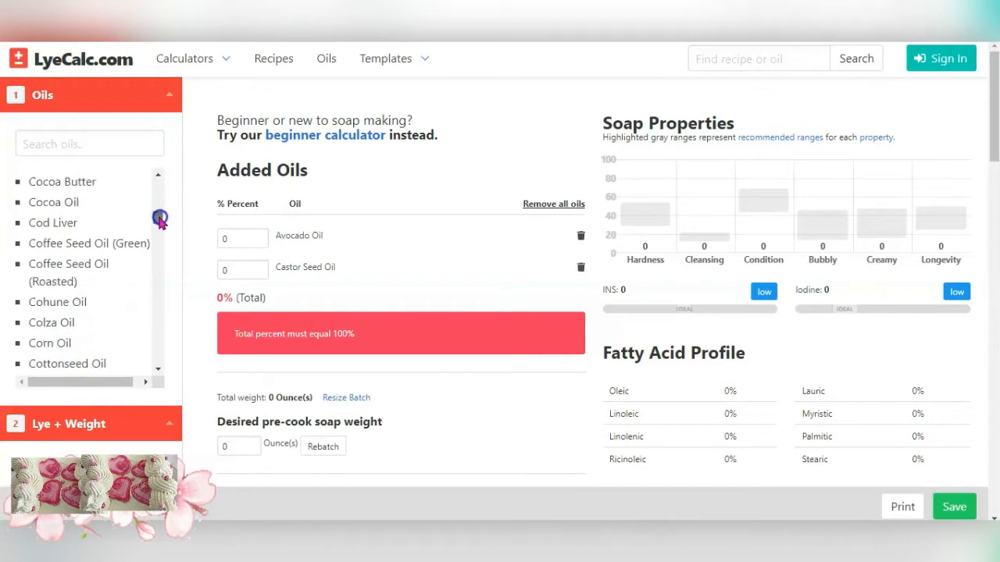
pyautogui.click(158, 369)
pyautogui.click(157, 369)
pyautogui.click(157, 368)
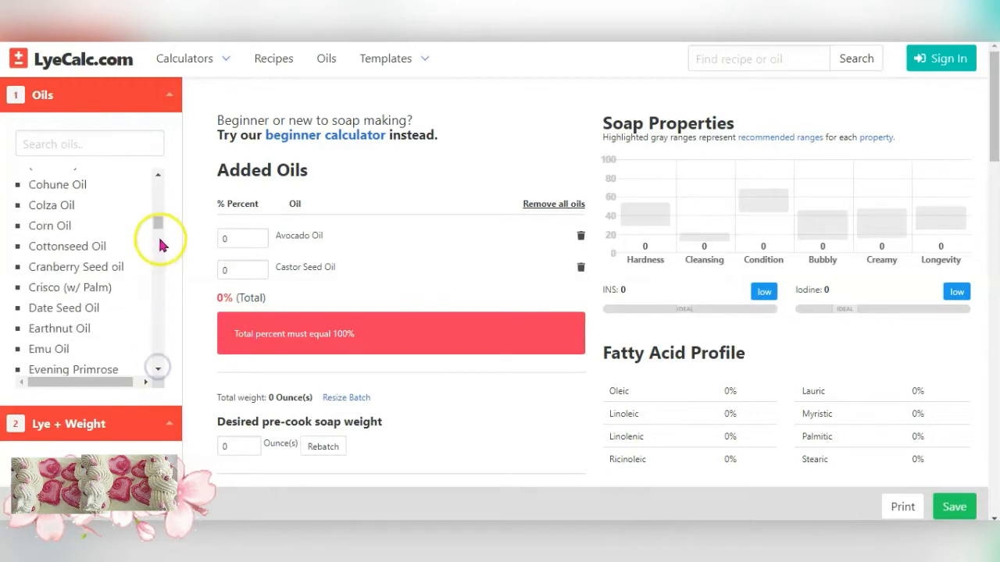
pyautogui.click(157, 213)
pyautogui.scroll(2, 157, 214)
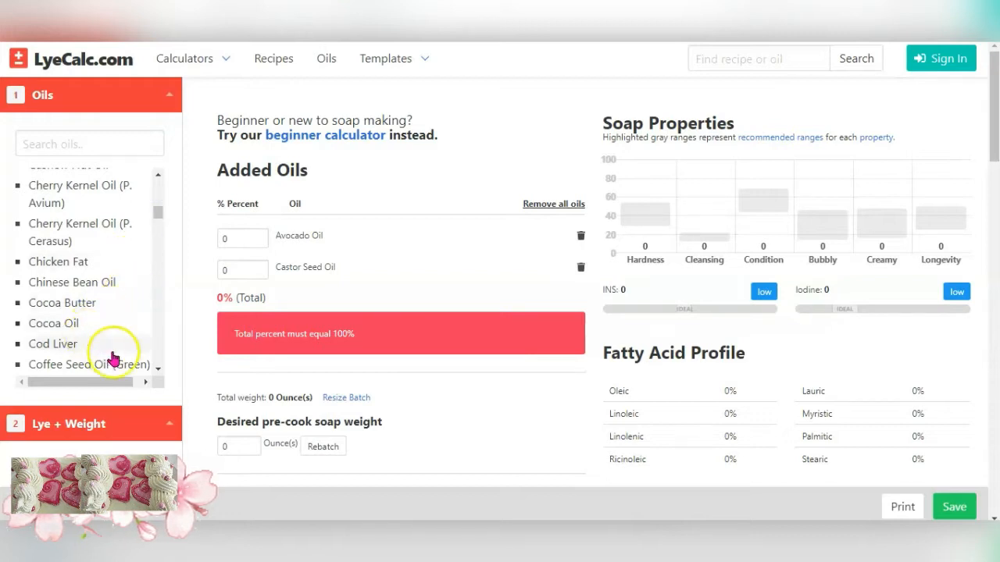
pyautogui.click(156, 371)
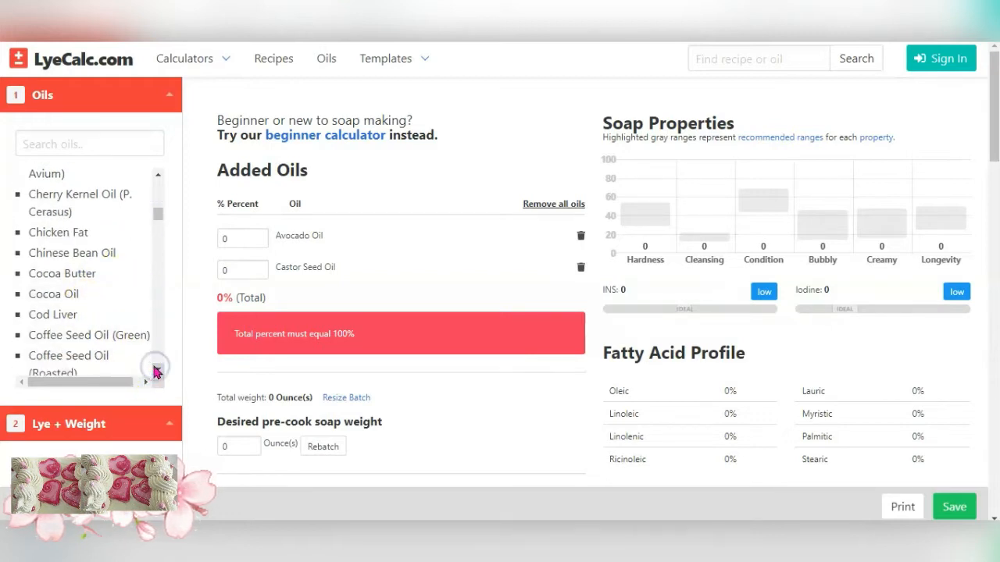
pyautogui.click(156, 370)
pyautogui.click(156, 371)
pyautogui.click(157, 371)
pyautogui.click(157, 370)
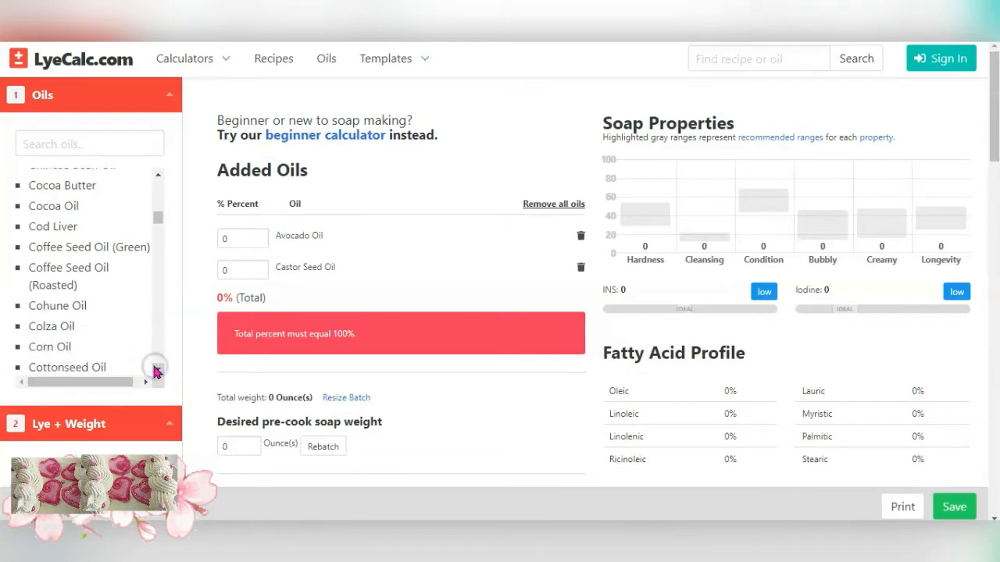
pyautogui.click(156, 370)
pyautogui.click(156, 370)
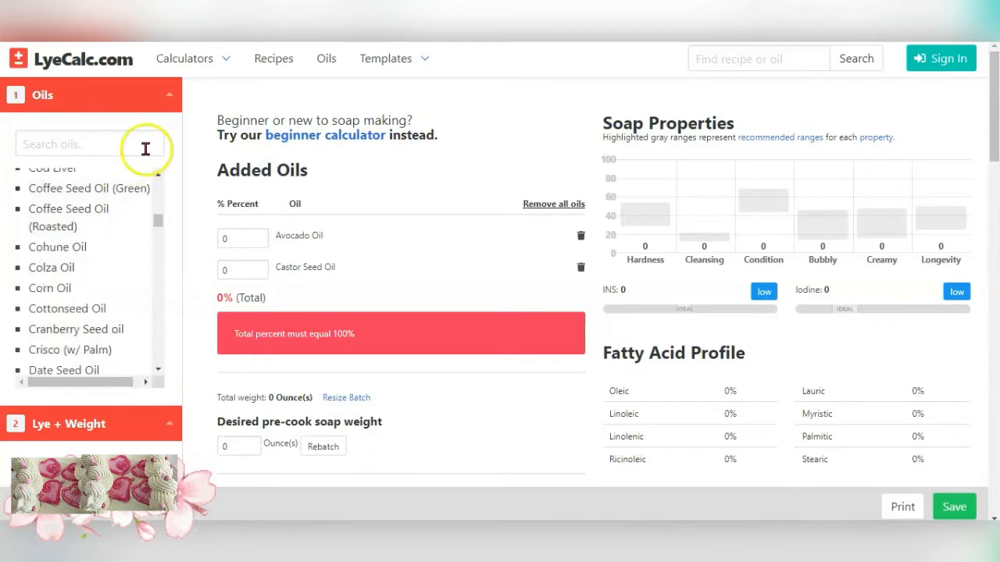
# Search the oils for "coc" and add Coconut Oil, 76 deg to the soap recipe
pyautogui.click(61, 149)
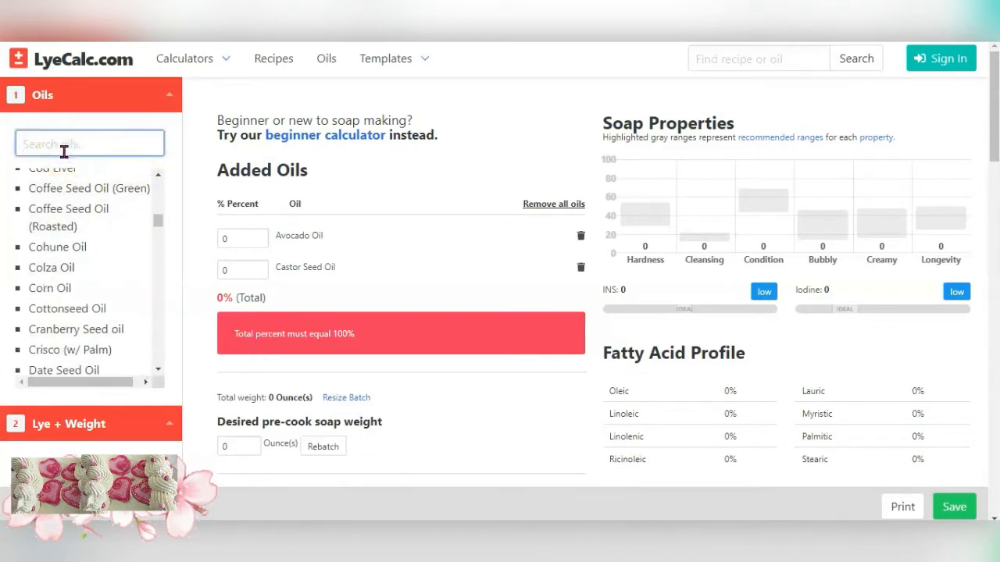
pyautogui.write('c')
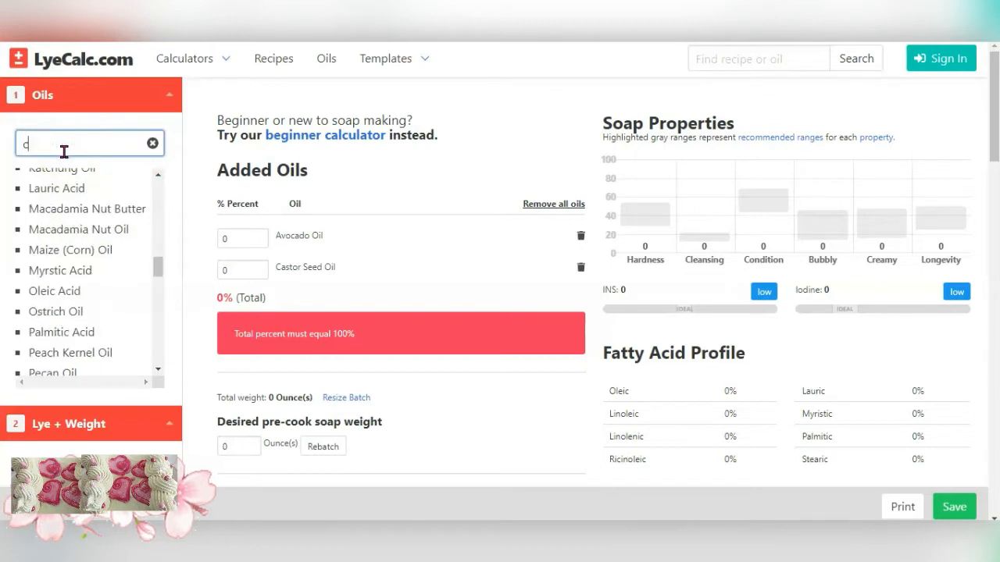
pyautogui.write('oc')
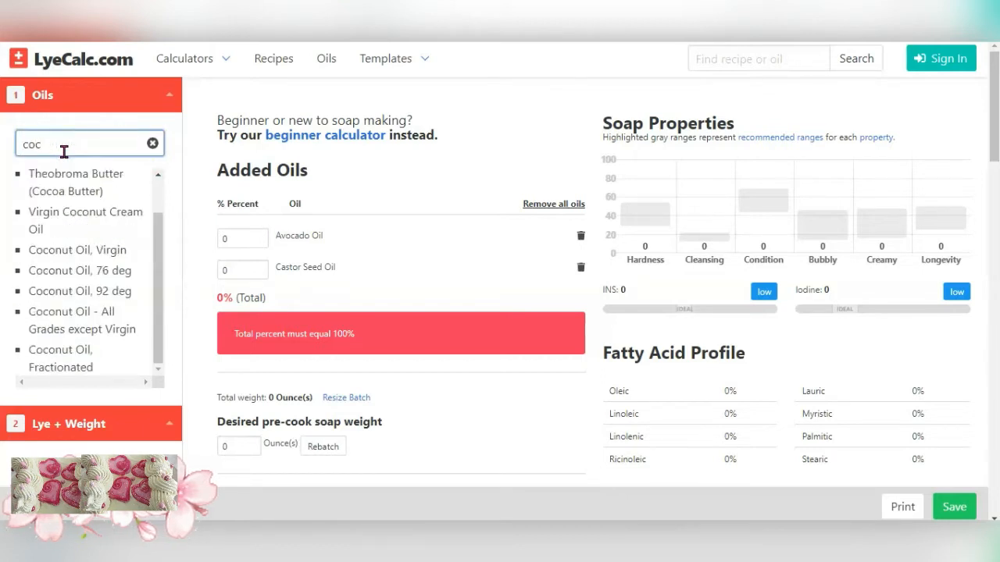
pyautogui.click(92, 273)
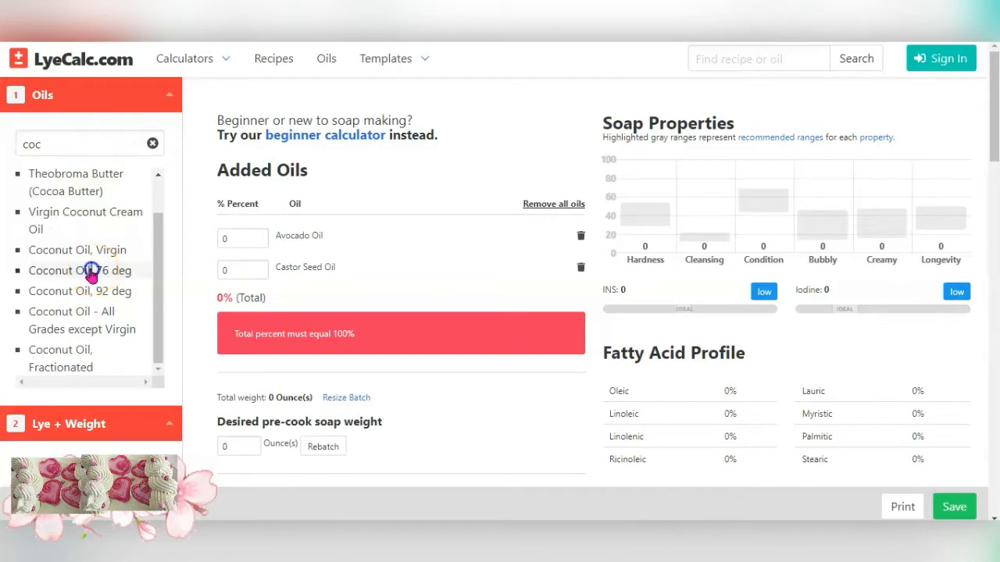
pyautogui.click(45, 307)
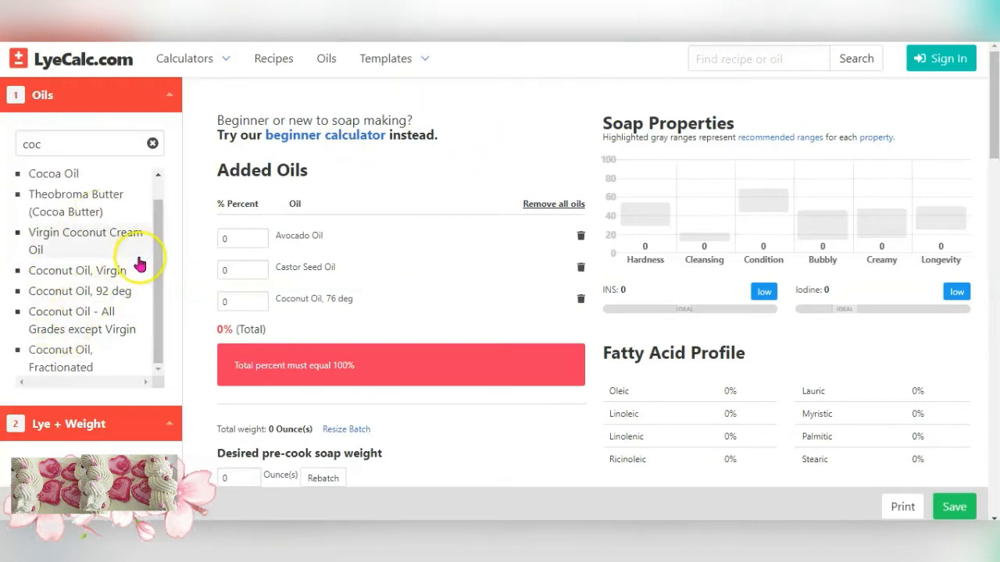
# Check the remaining coconut and cocoa matches, and clear the oil search to restore the full list
pyautogui.scroll(-1, 139, 265)
pyautogui.click(144, 209)
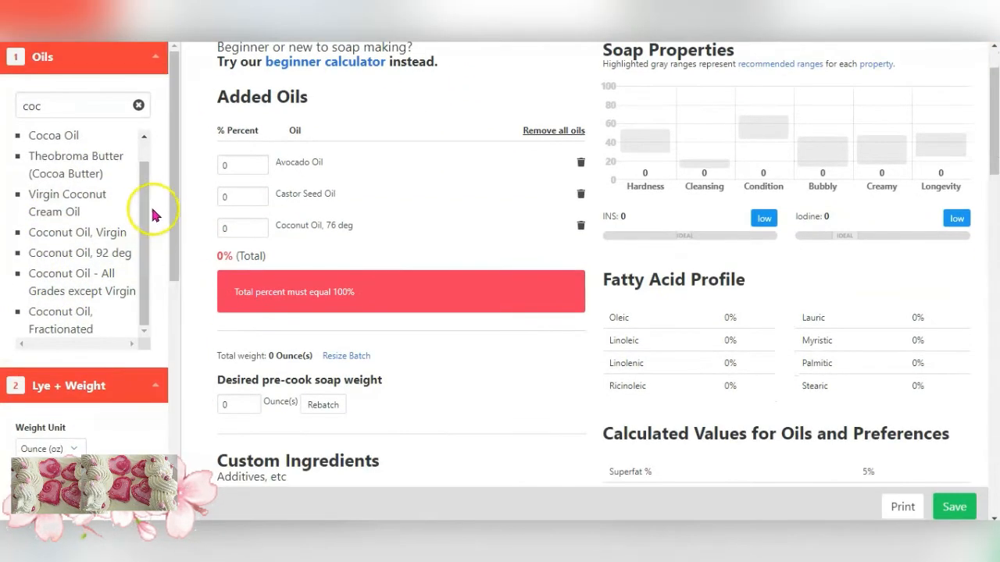
pyautogui.moveTo(143, 209); pyautogui.dragTo(143, 163)
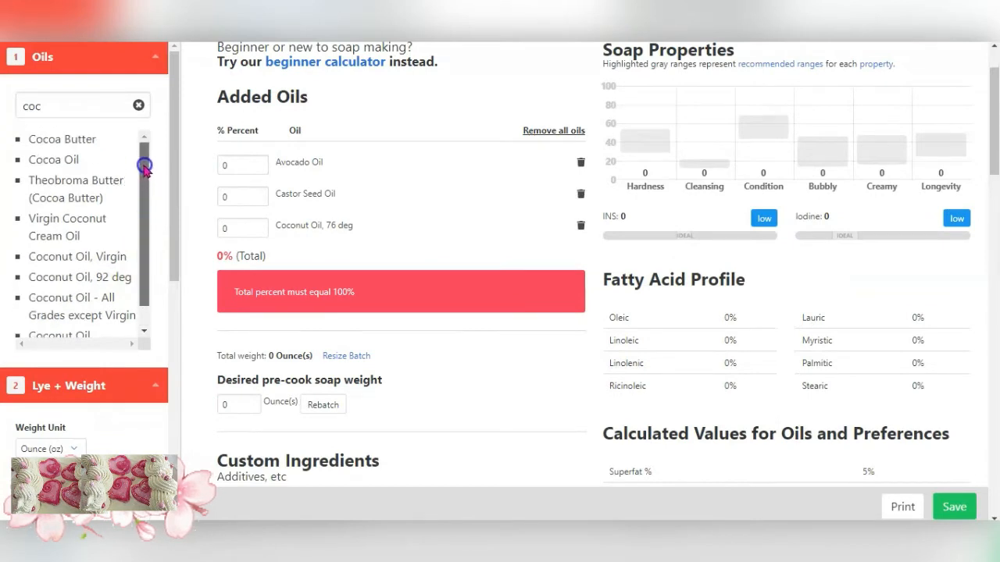
pyautogui.click(54, 106)
pyautogui.write('coc')
pyautogui.press('BackSpace')
pyautogui.press('BackSpace')
pyautogui.press('BackSpace')
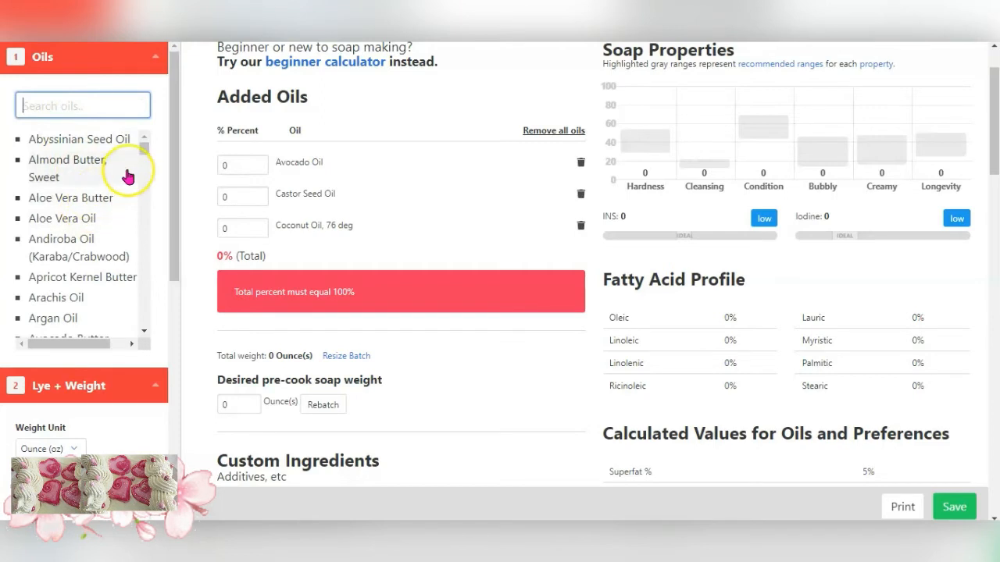
# Search the oils for "oliv" and add Olive Oil - All Grades to the soap recipe
pyautogui.scroll(-5, 127, 174)
pyautogui.scroll(-10, 127, 177)
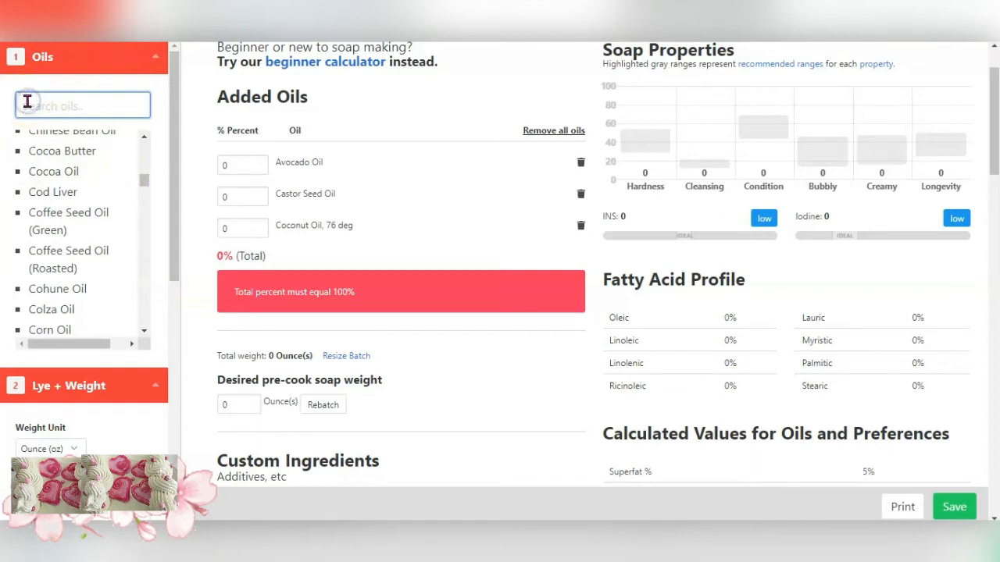
pyautogui.write('c')
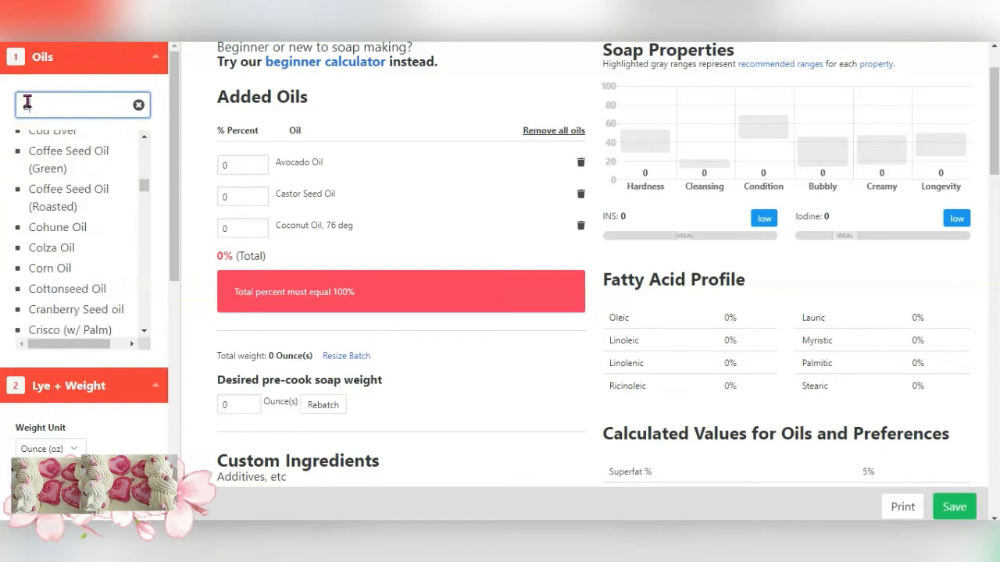
pyautogui.press('BackSpace')
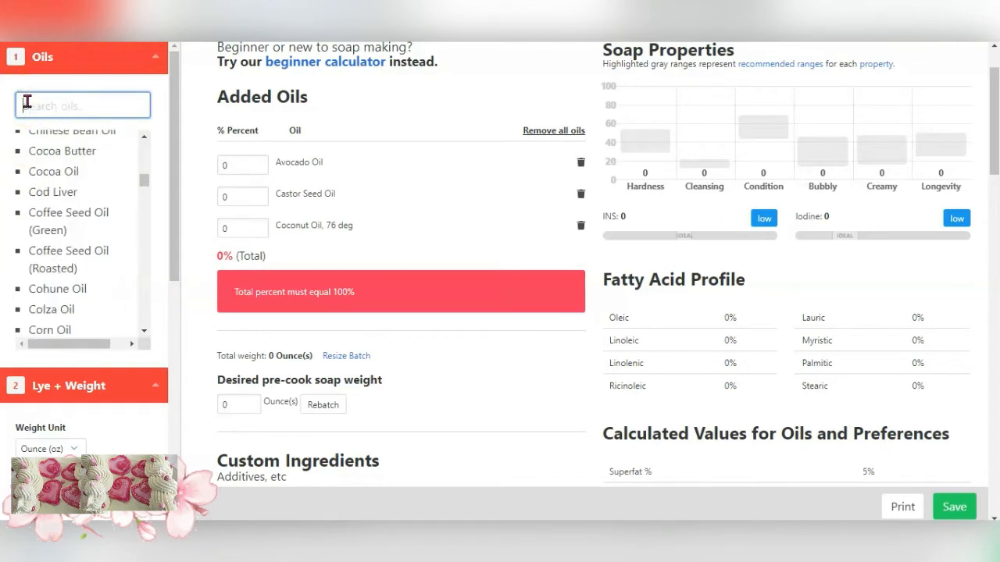
pyautogui.write('ol')
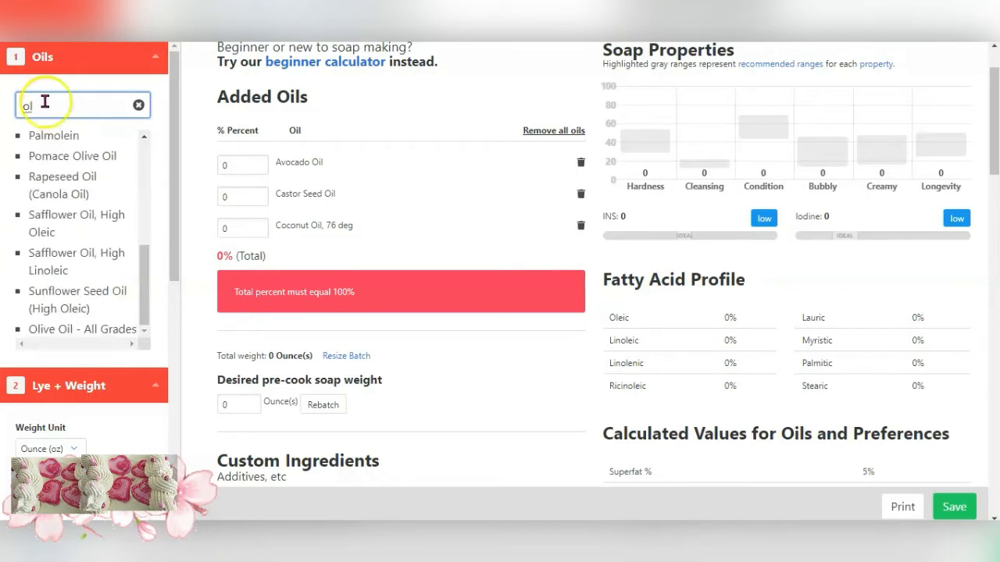
pyautogui.click(138, 265)
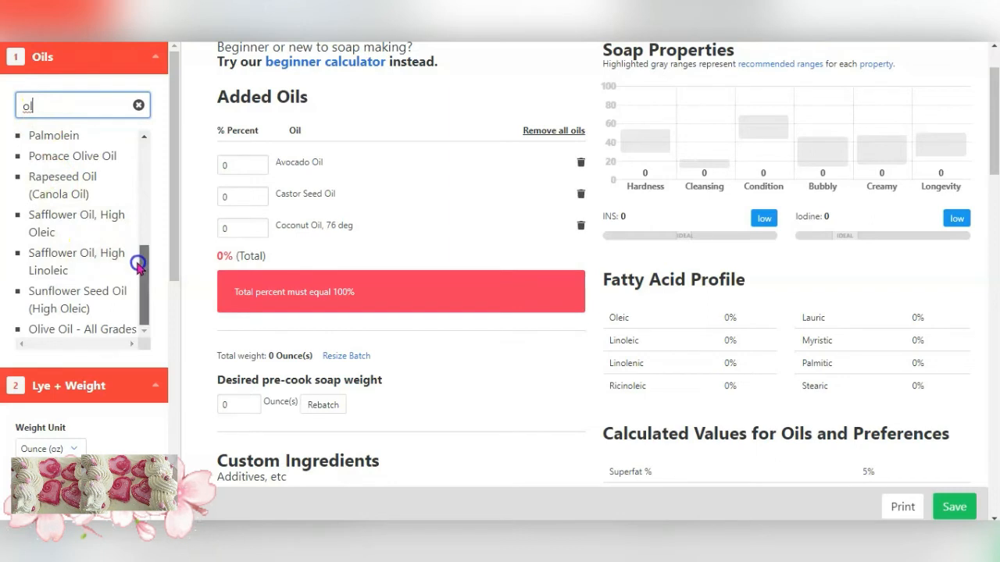
pyautogui.write('i')
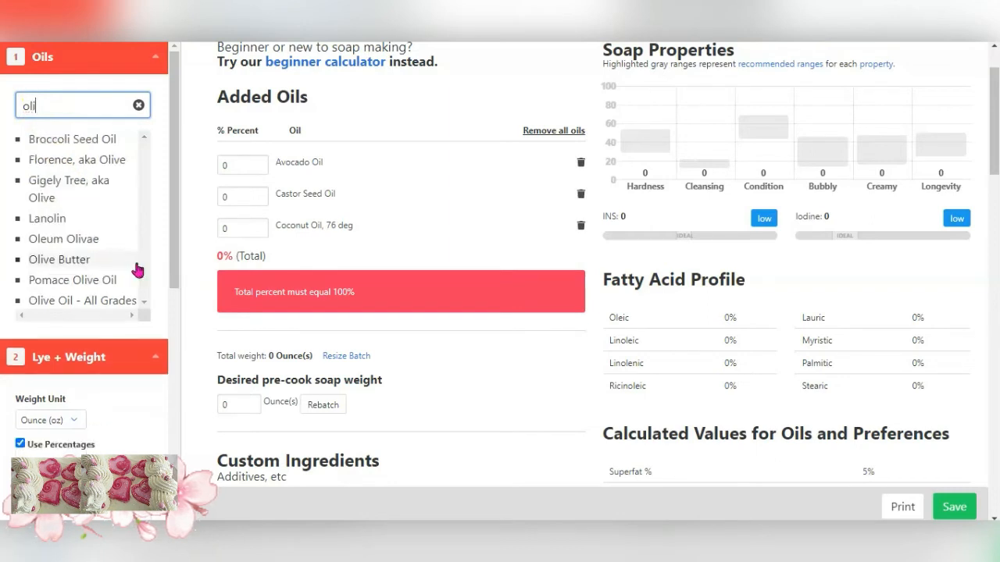
pyautogui.write('v')
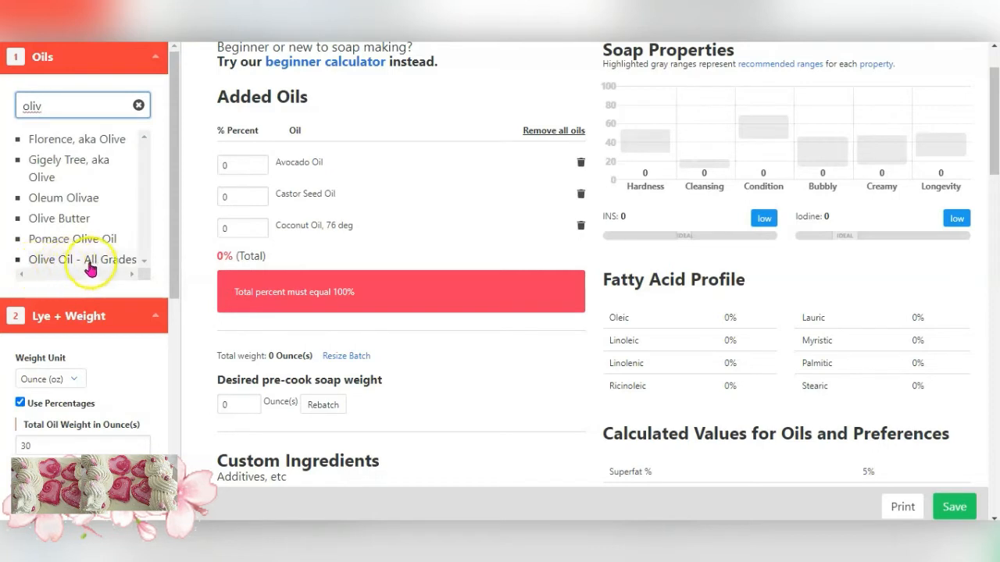
pyautogui.click(61, 265)
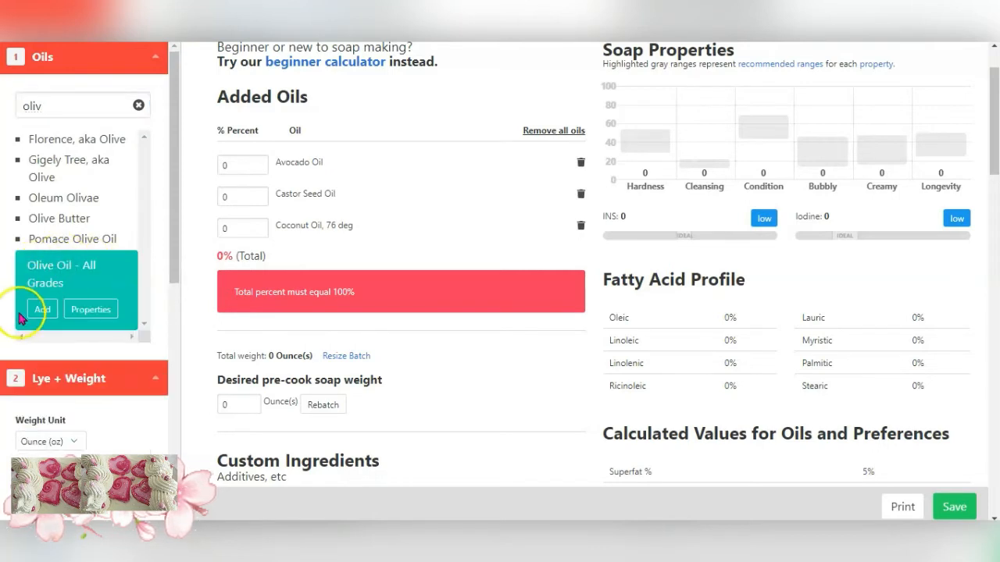
pyautogui.click(40, 310)
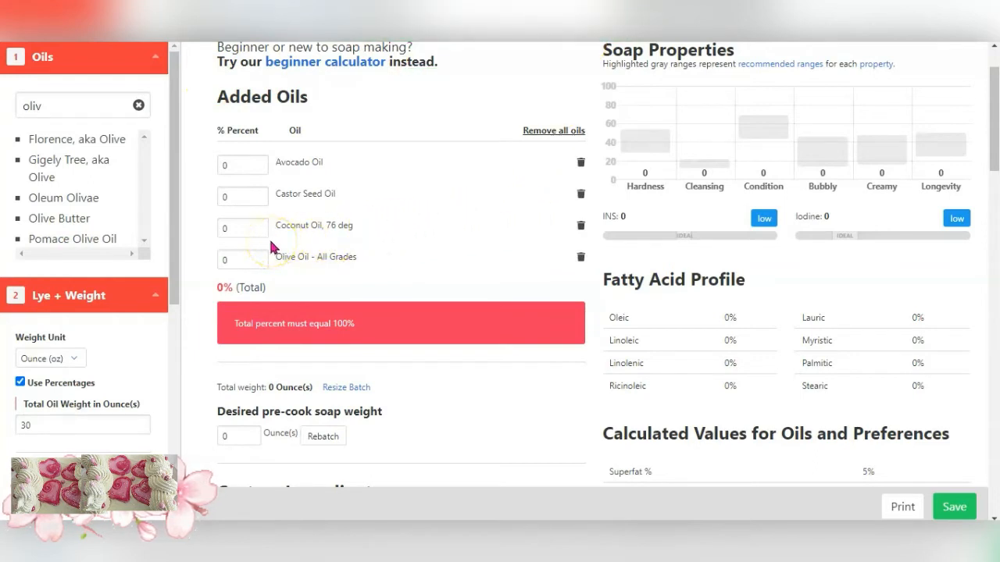
# Set the Avocado Oil share of the recipe to 5 percent
pyautogui.click(257, 163)
pyautogui.click(258, 163)
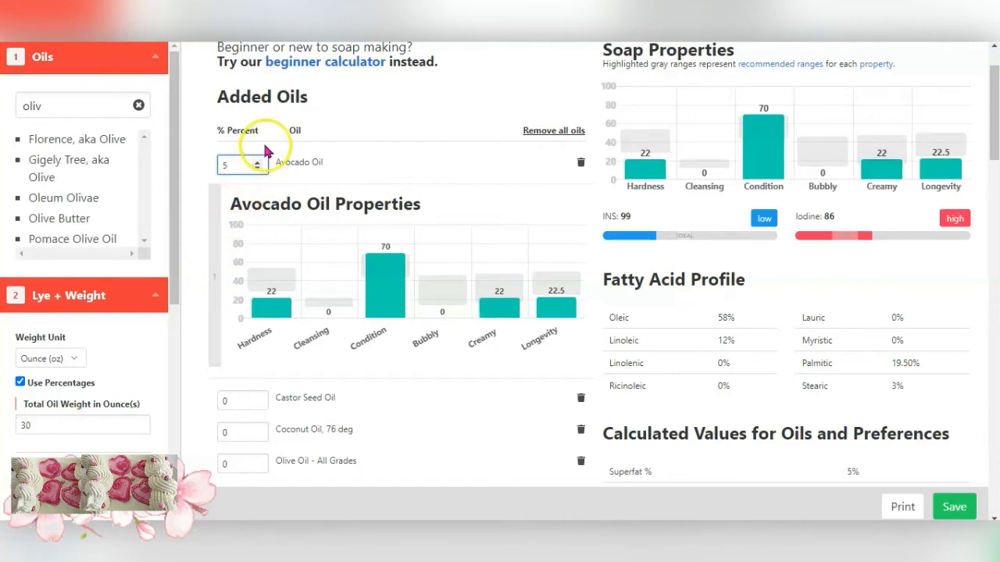
pyautogui.click(256, 169)
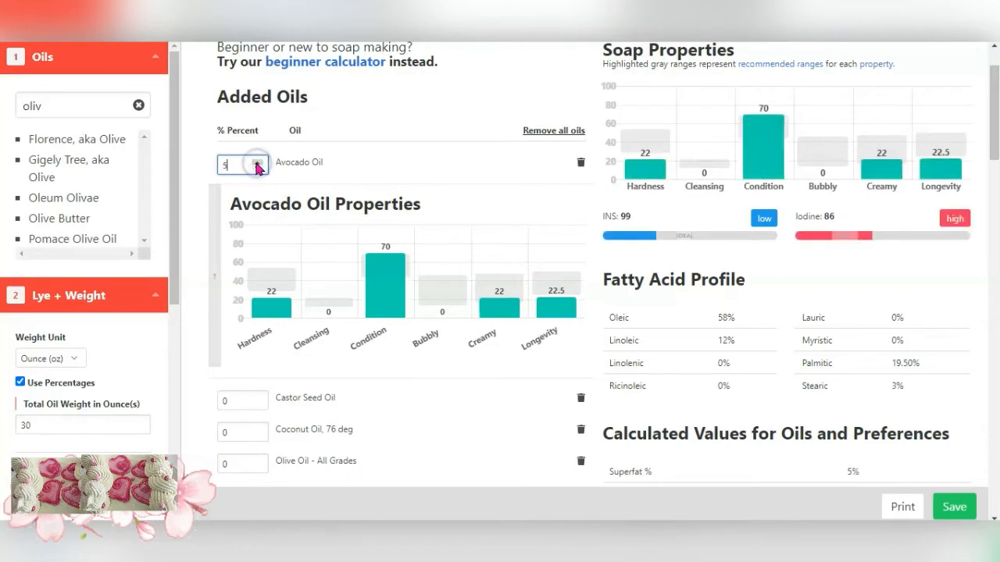
pyautogui.click(256, 169)
pyautogui.click(256, 169)
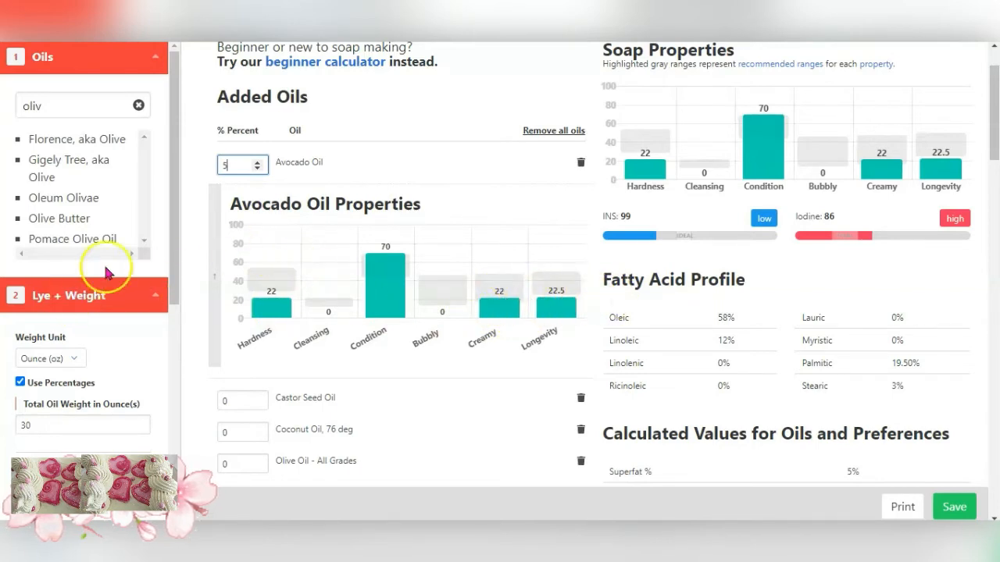
# Set the Castor Seed Oil share of the recipe to 10 percent
pyautogui.scroll(-1, 282, 308)
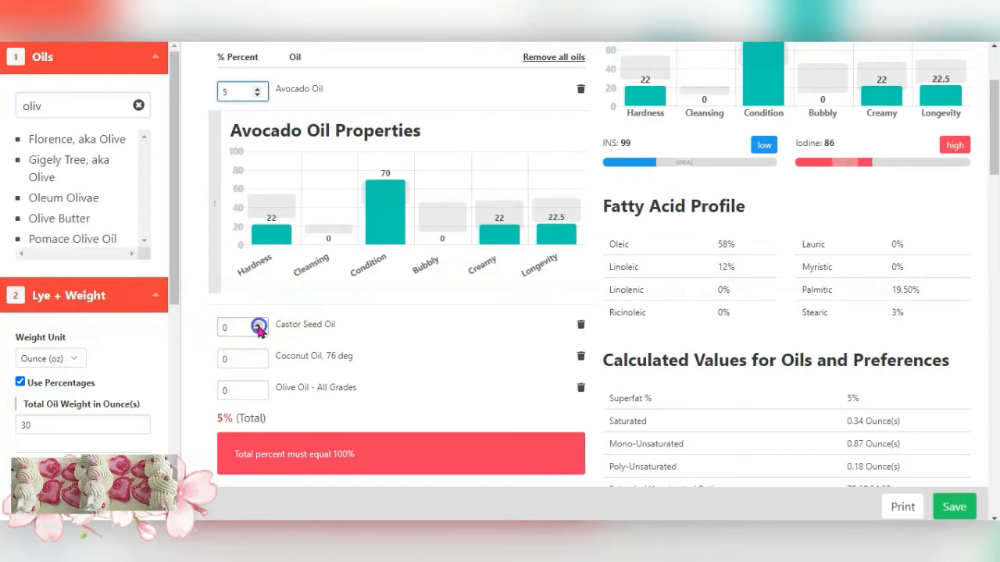
pyautogui.click(257, 327)
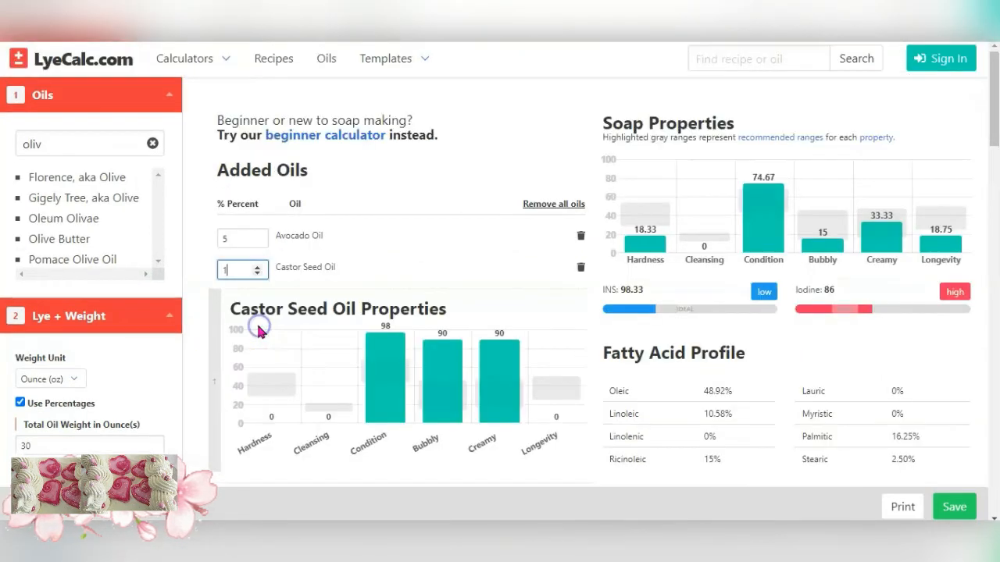
pyautogui.click(260, 268)
pyautogui.click(259, 266)
pyautogui.click(259, 267)
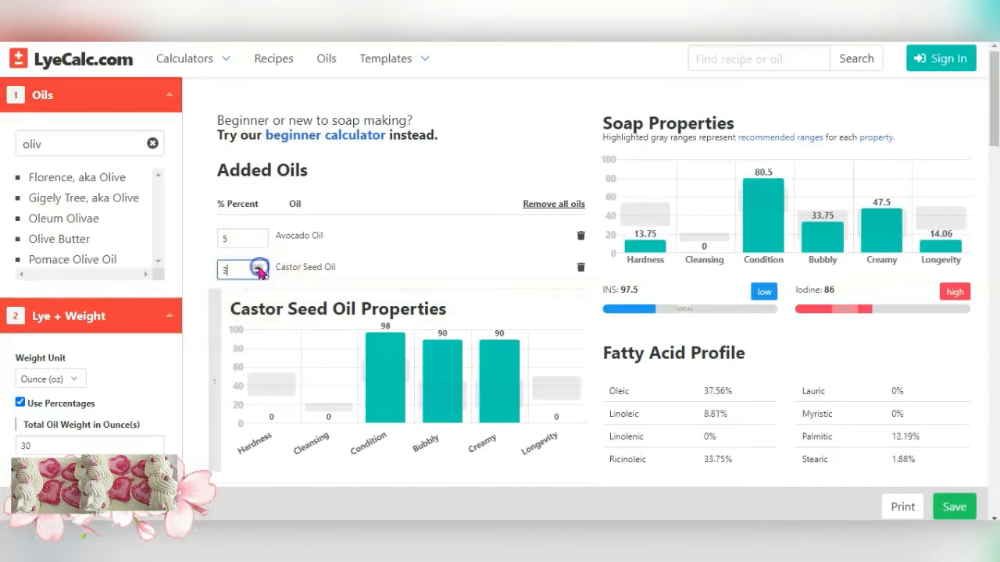
pyautogui.click(260, 266)
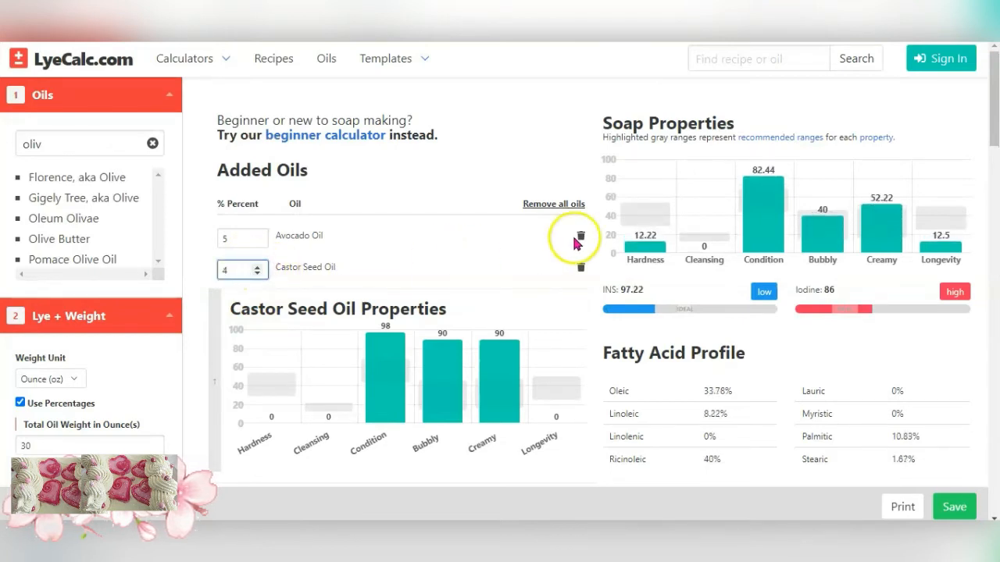
pyautogui.click(257, 267)
pyautogui.click(258, 267)
pyautogui.click(258, 267)
pyautogui.click(258, 267)
pyautogui.click(257, 267)
pyautogui.click(257, 268)
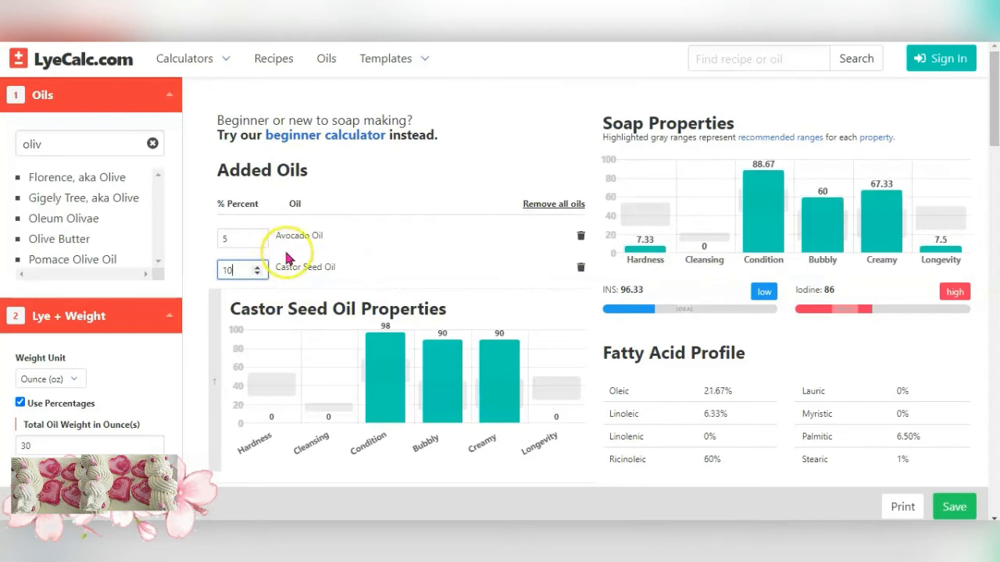
# Set the Coconut Oil, 76 deg share of the recipe to 30 percent
pyautogui.scroll(-1, 286, 258)
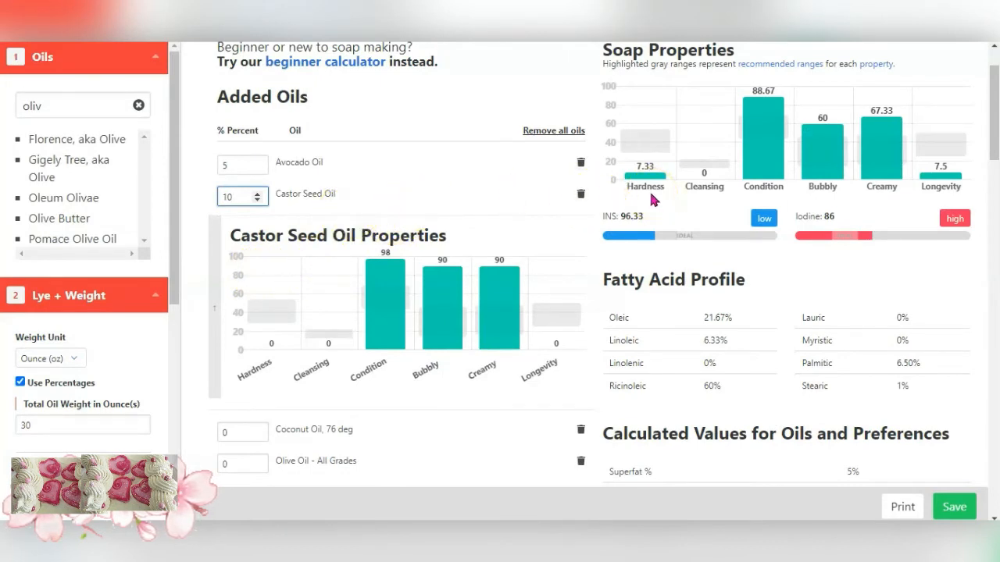
pyautogui.scroll(1, 651, 199)
pyautogui.scroll(-1, 649, 190)
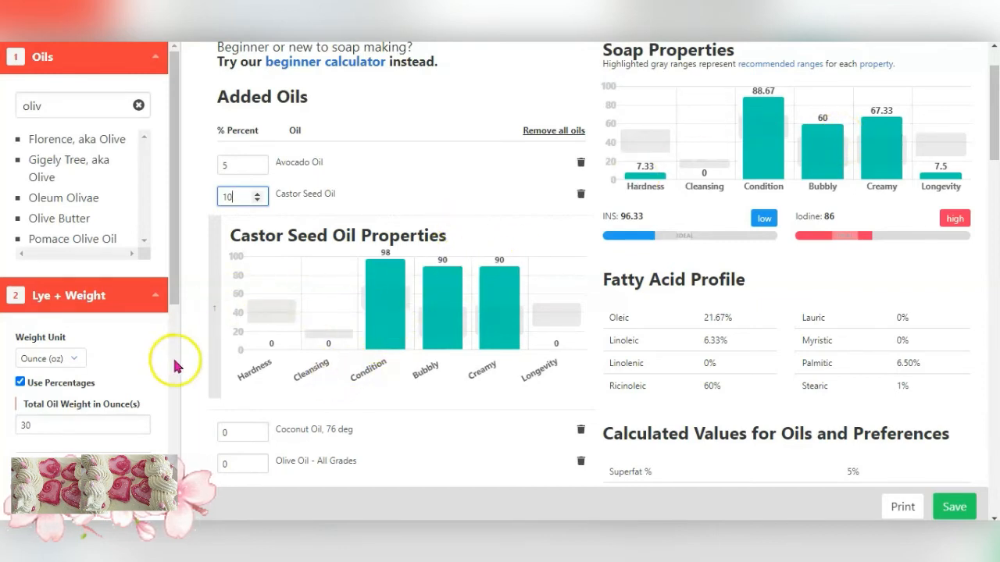
pyautogui.scroll(-1, 395, 413)
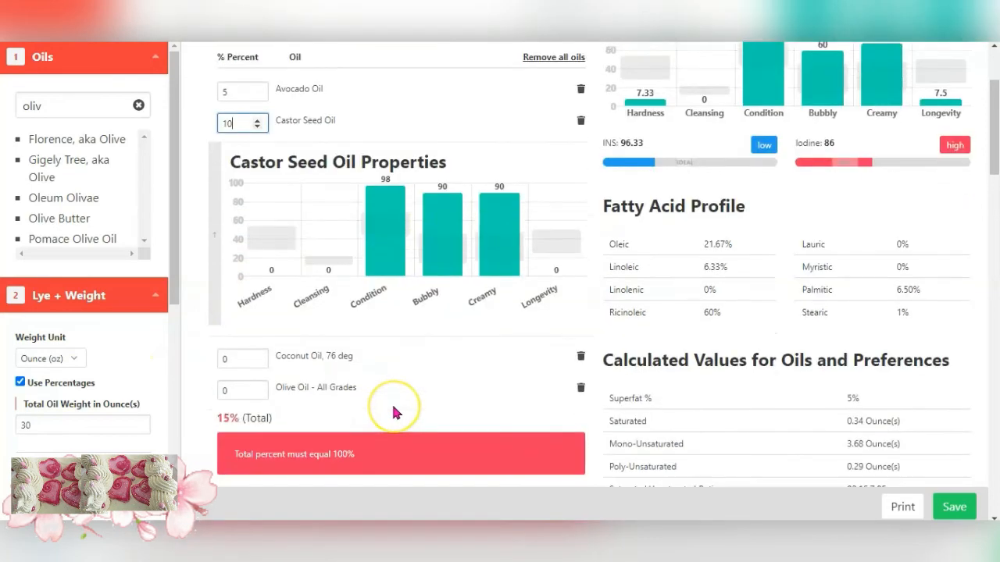
pyautogui.scroll(-1, 393, 408)
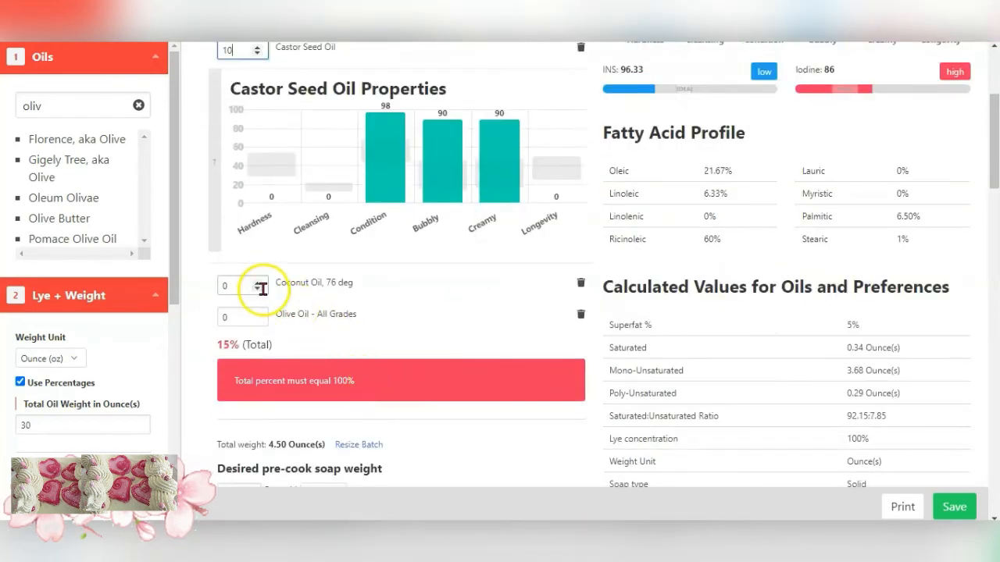
pyautogui.scroll(1, 281, 285)
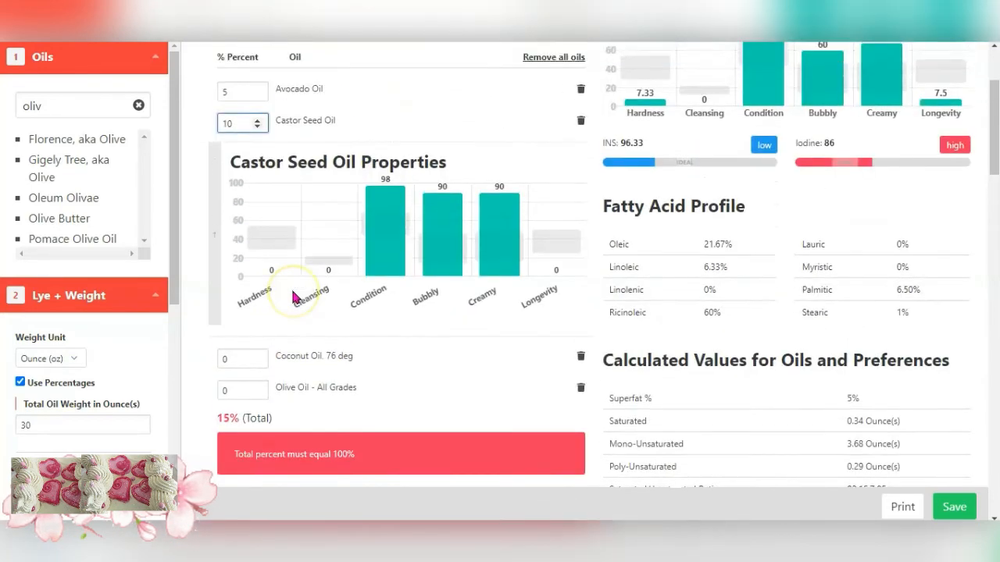
pyautogui.click(257, 359)
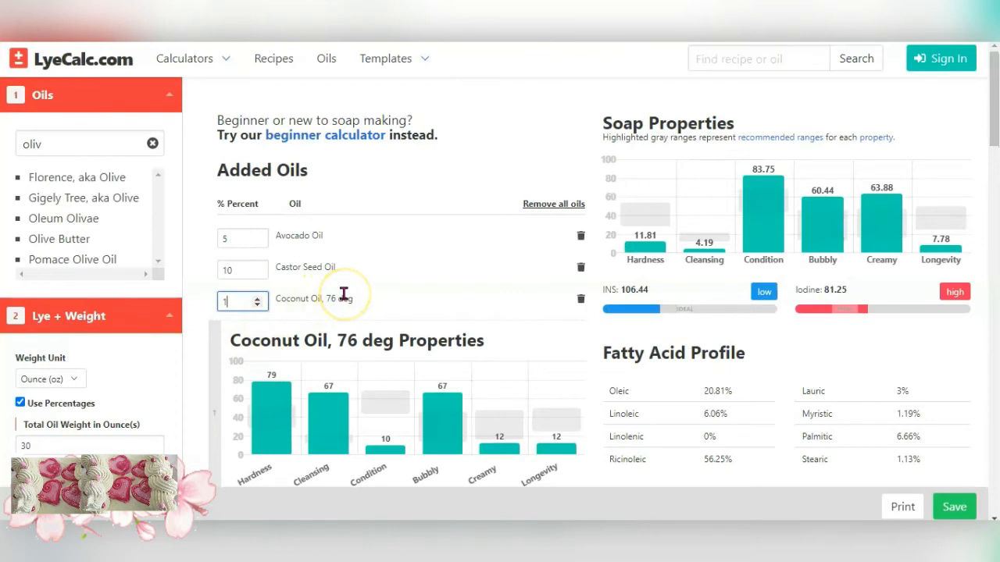
pyautogui.click(258, 301)
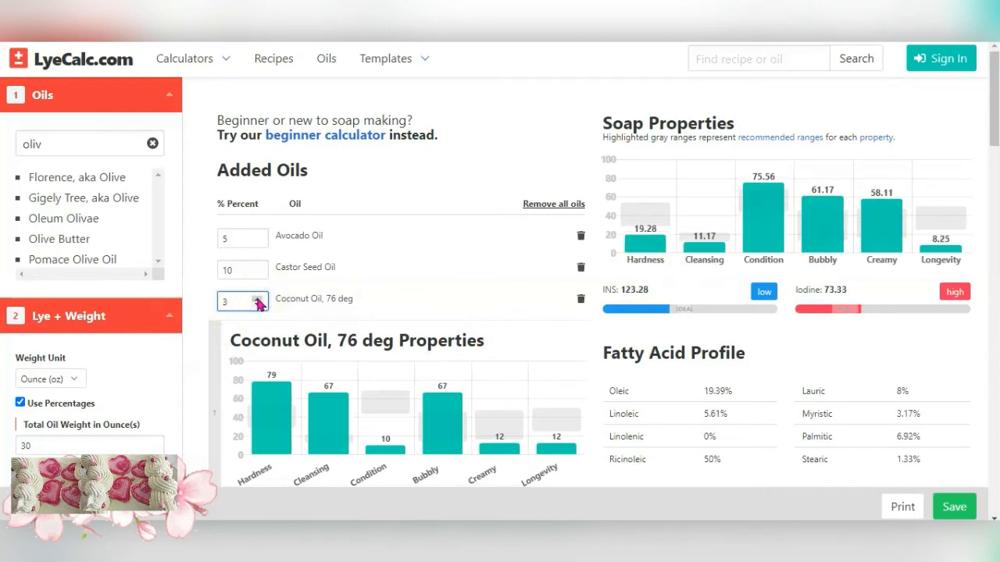
pyautogui.click(258, 300)
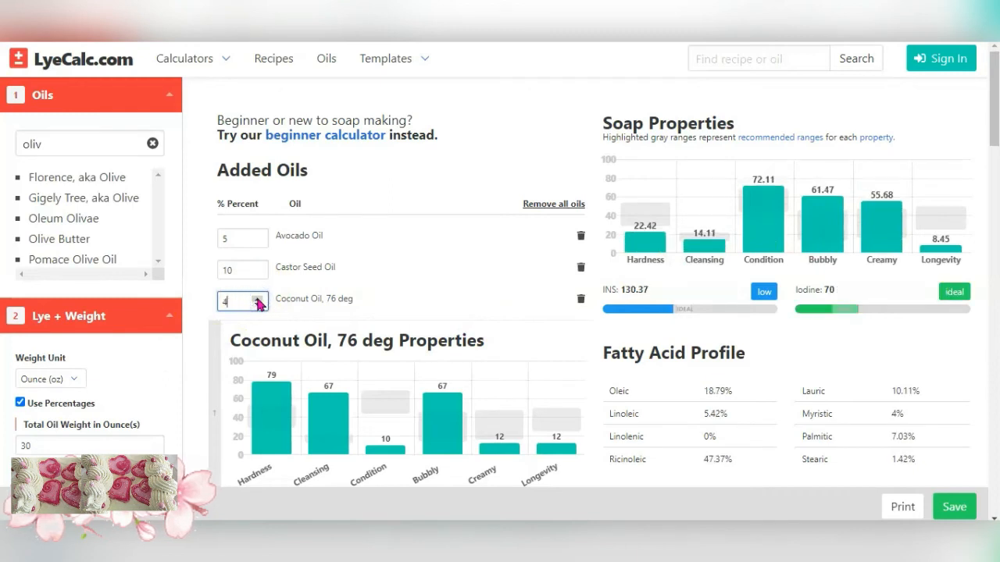
pyautogui.click(258, 300)
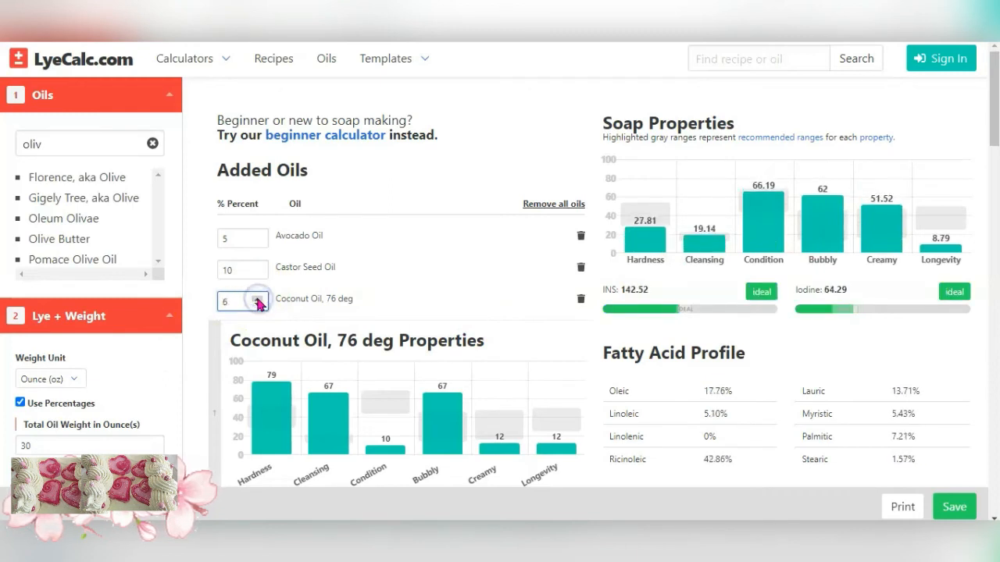
pyautogui.click(259, 300)
pyautogui.click(258, 300)
pyautogui.click(259, 300)
pyautogui.click(258, 300)
pyautogui.click(259, 300)
pyautogui.click(259, 300)
pyautogui.click(258, 300)
pyautogui.click(259, 300)
pyautogui.click(258, 300)
pyautogui.click(259, 300)
pyautogui.click(259, 300)
pyautogui.click(259, 300)
pyautogui.click(258, 300)
pyautogui.click(259, 300)
pyautogui.click(259, 300)
pyautogui.click(258, 300)
pyautogui.click(259, 300)
pyautogui.click(259, 300)
pyautogui.click(258, 300)
pyautogui.click(258, 300)
pyautogui.click(258, 300)
pyautogui.click(259, 300)
pyautogui.click(259, 300)
pyautogui.click(259, 300)
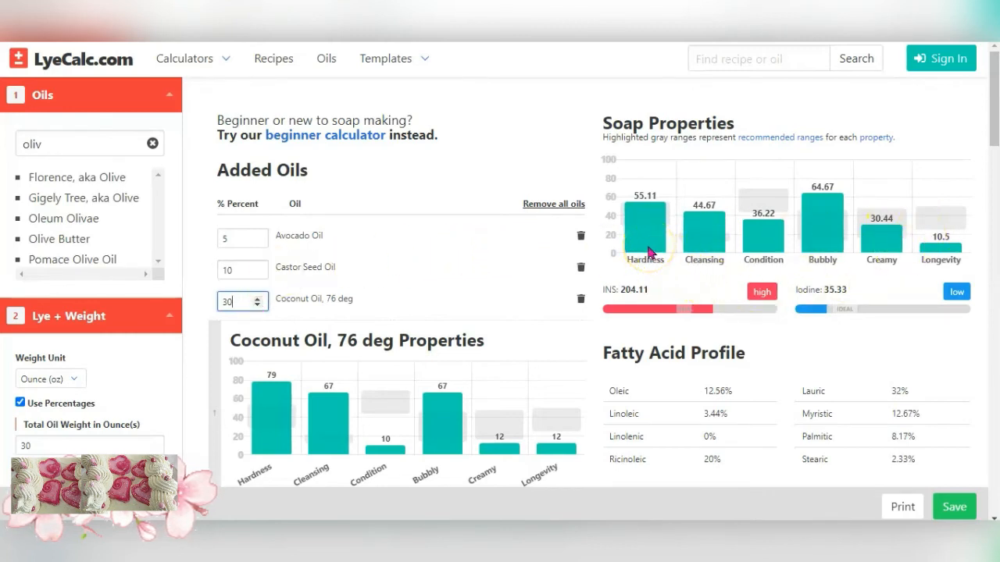
# Set the Olive Oil - All Grades share of the recipe to 55 percent
pyautogui.scroll(-1, 660, 252)
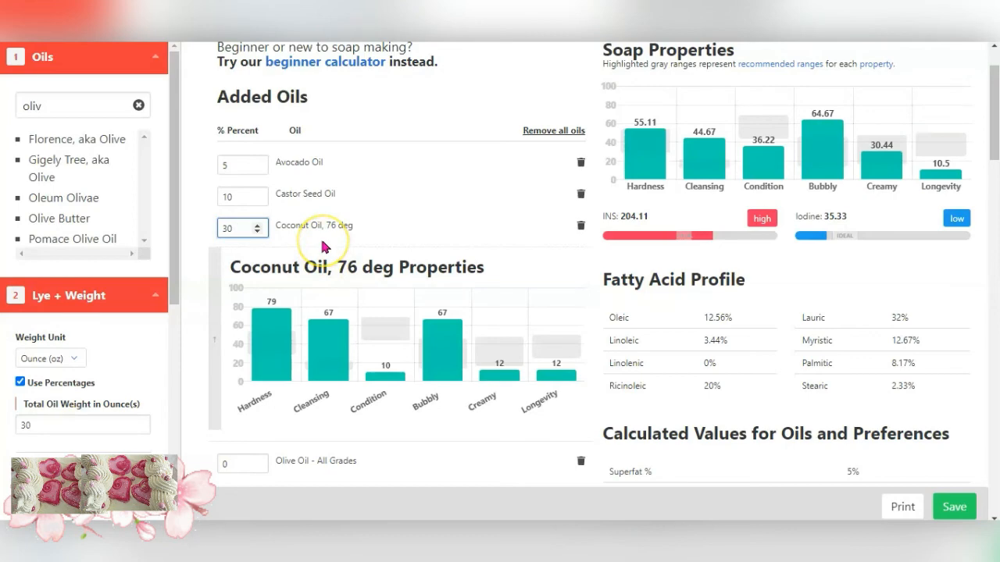
pyautogui.scroll(-2, 323, 247)
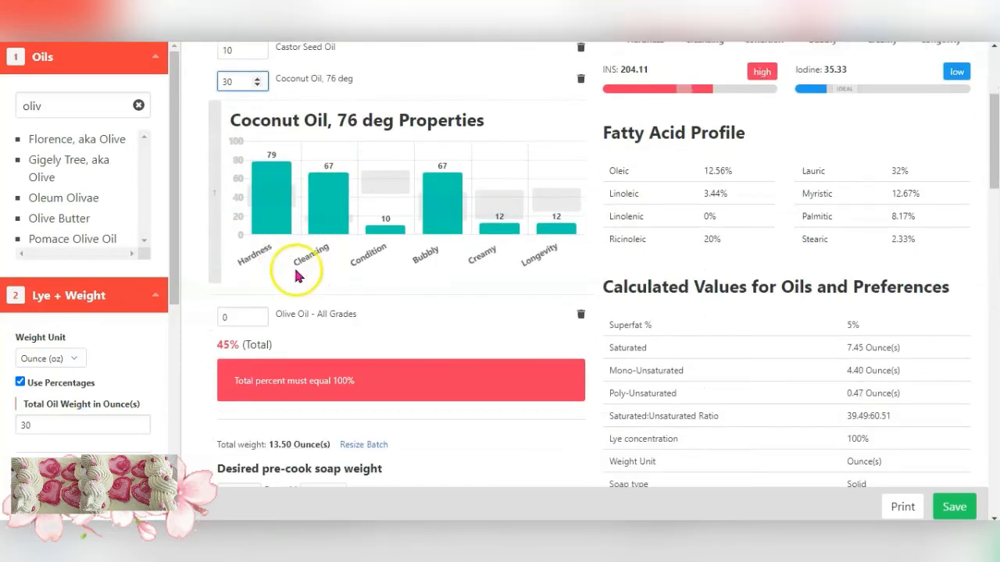
pyautogui.click(257, 322)
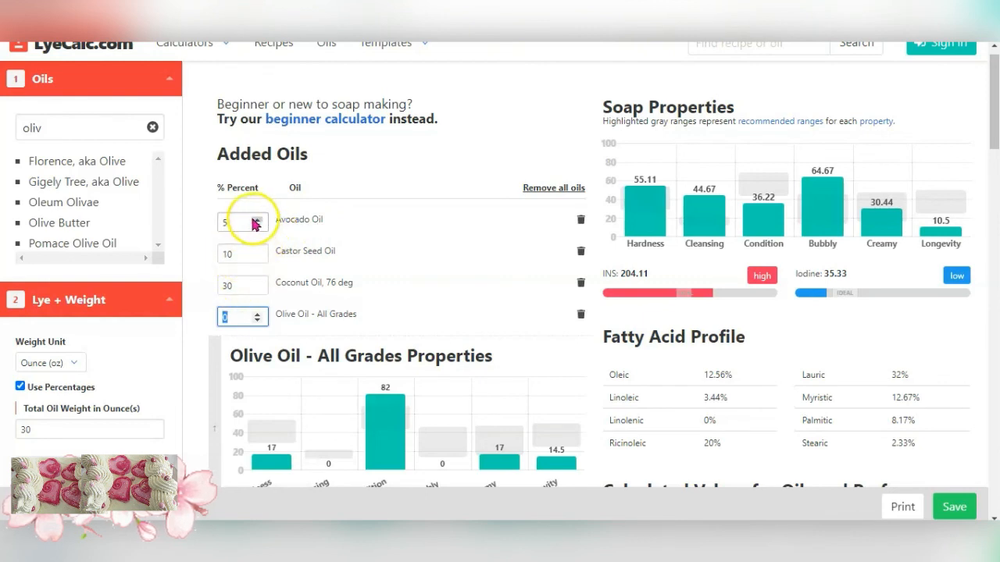
pyautogui.click(258, 317)
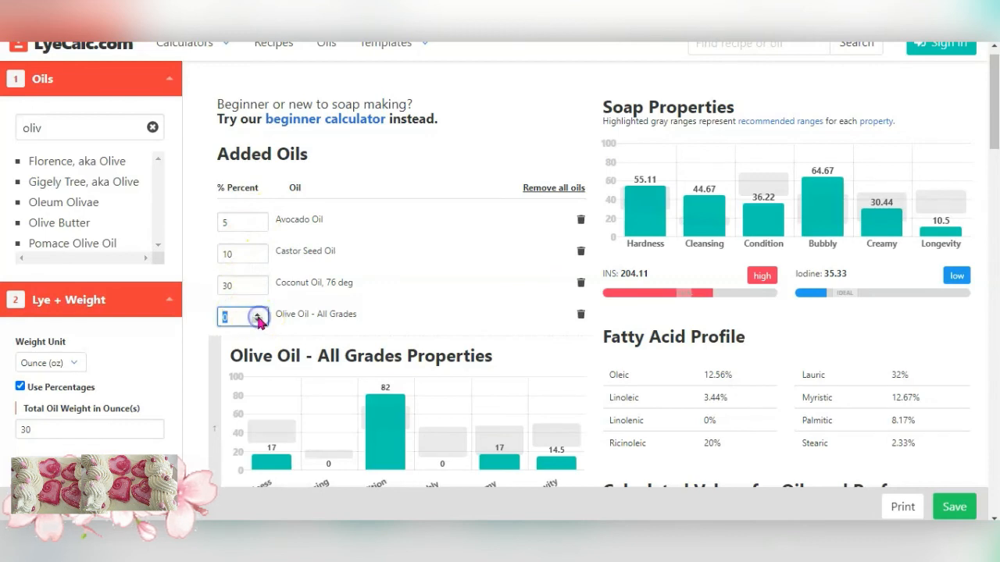
pyautogui.click(257, 314)
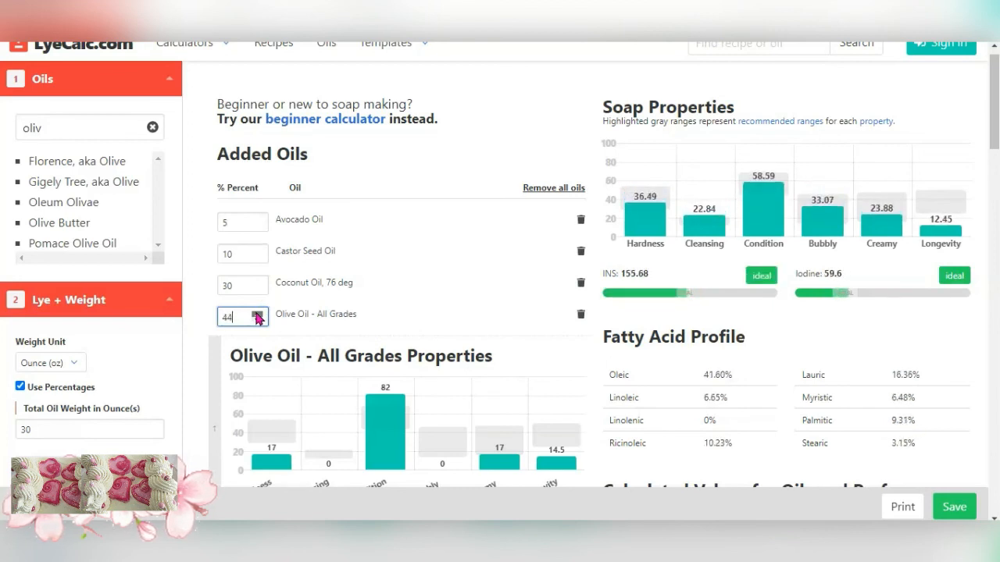
pyautogui.click(257, 321)
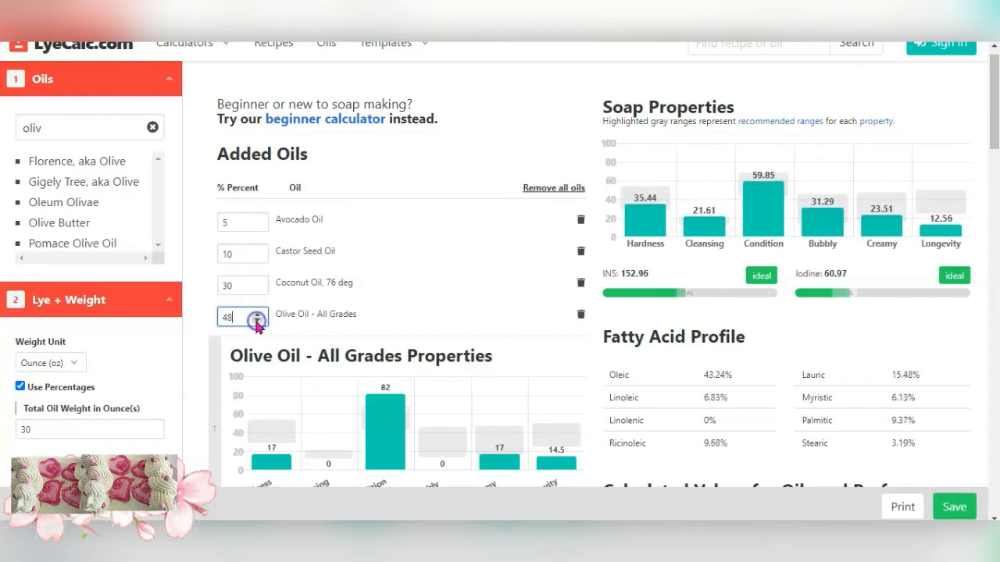
pyautogui.click(257, 315)
pyautogui.click(257, 315)
pyautogui.click(257, 315)
pyautogui.click(257, 315)
pyautogui.click(257, 315)
pyautogui.click(257, 315)
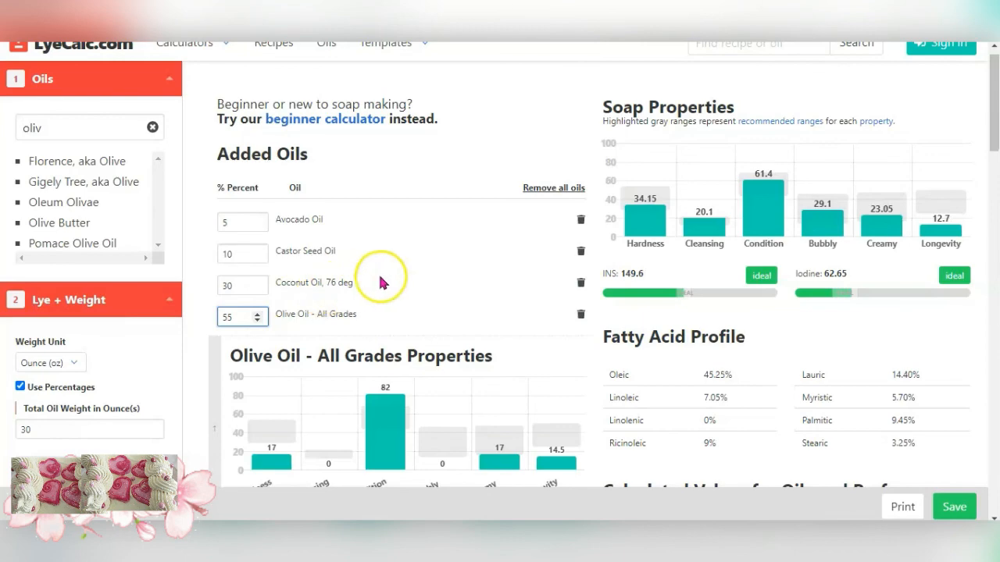
# Review the recipe's total percentage, soap properties, INS and iodine ratings, fatty acid profile and calculated values
pyautogui.scroll(-3, 384, 281)
pyautogui.scroll(-2, 383, 277)
pyautogui.scroll(5, 383, 278)
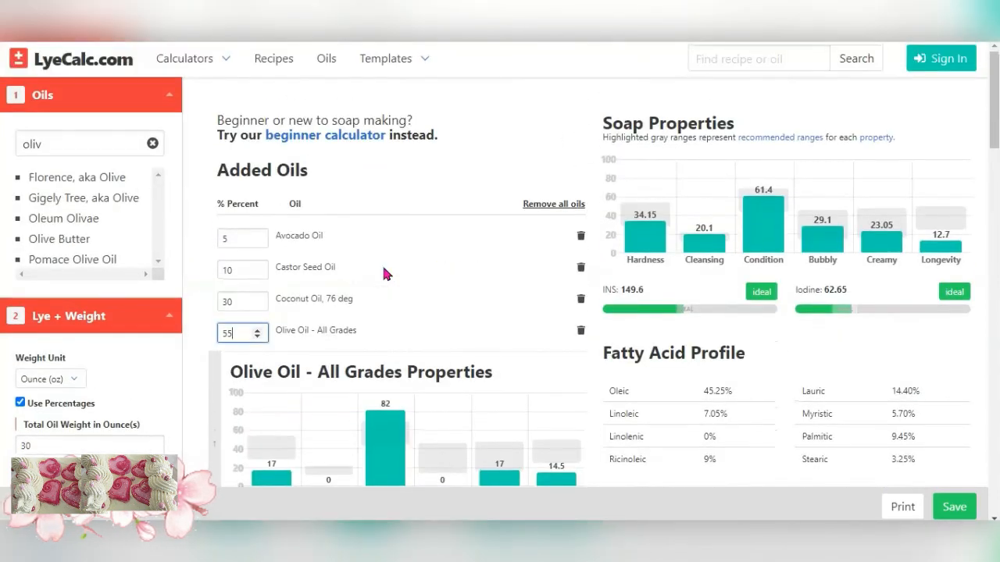
pyautogui.scroll(-2, 359, 273)
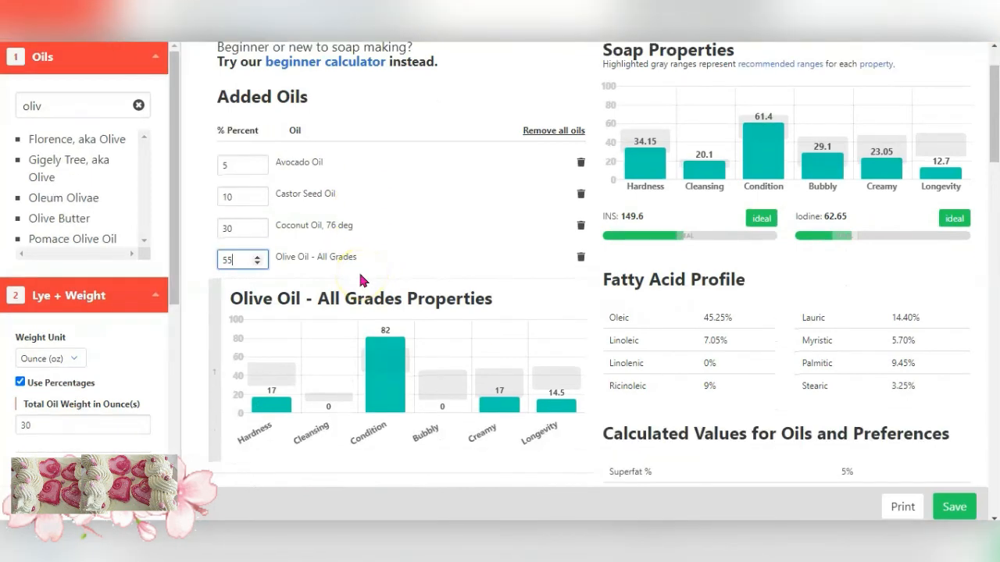
pyautogui.scroll(2, 359, 273)
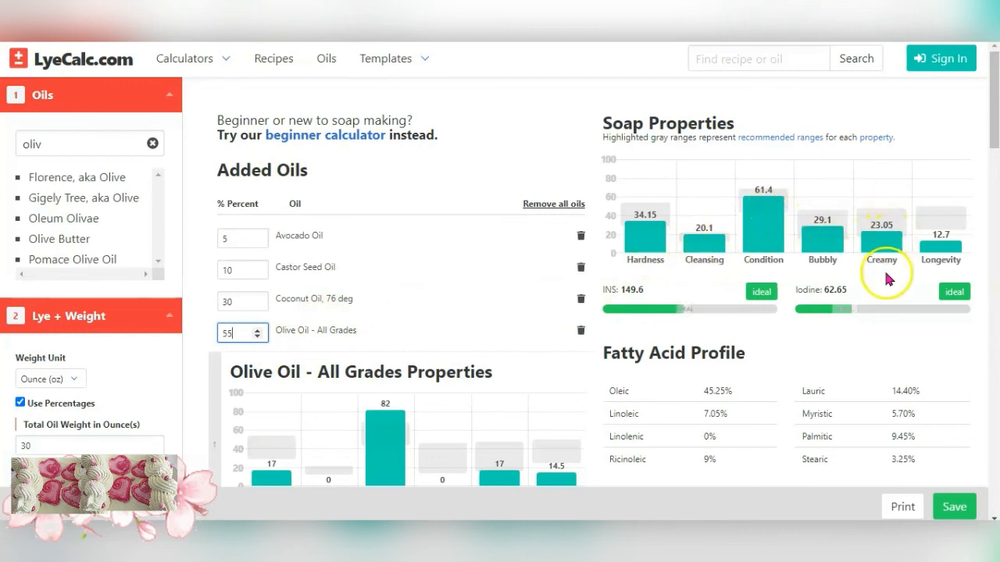
pyautogui.scroll(-1, 854, 211)
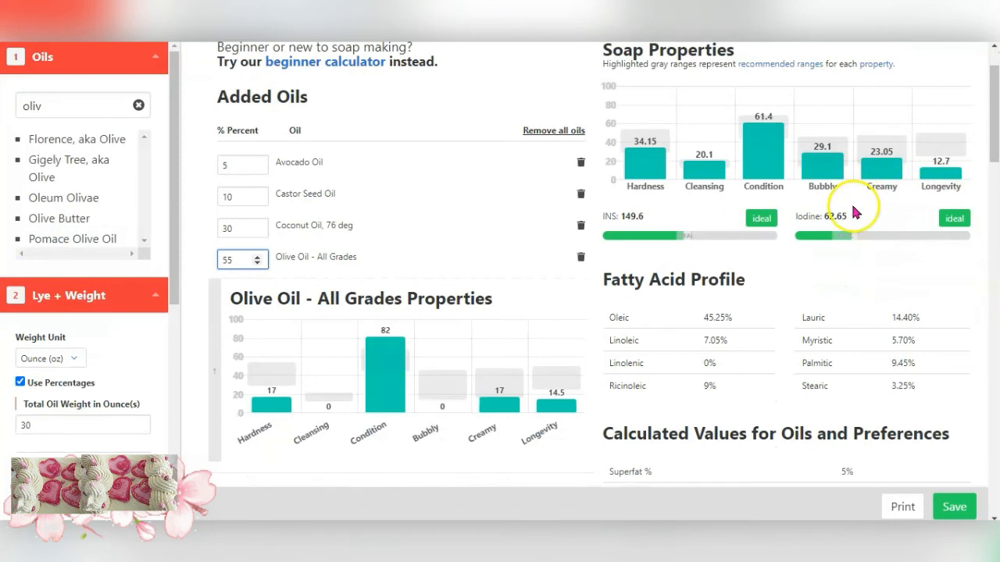
pyautogui.scroll(-2, 645, 219)
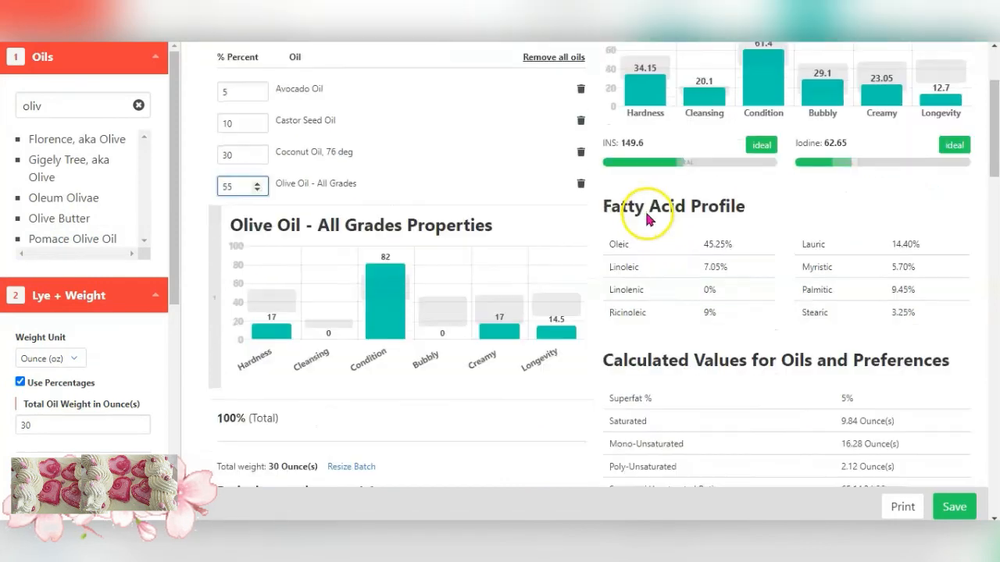
pyautogui.scroll(-1, 645, 218)
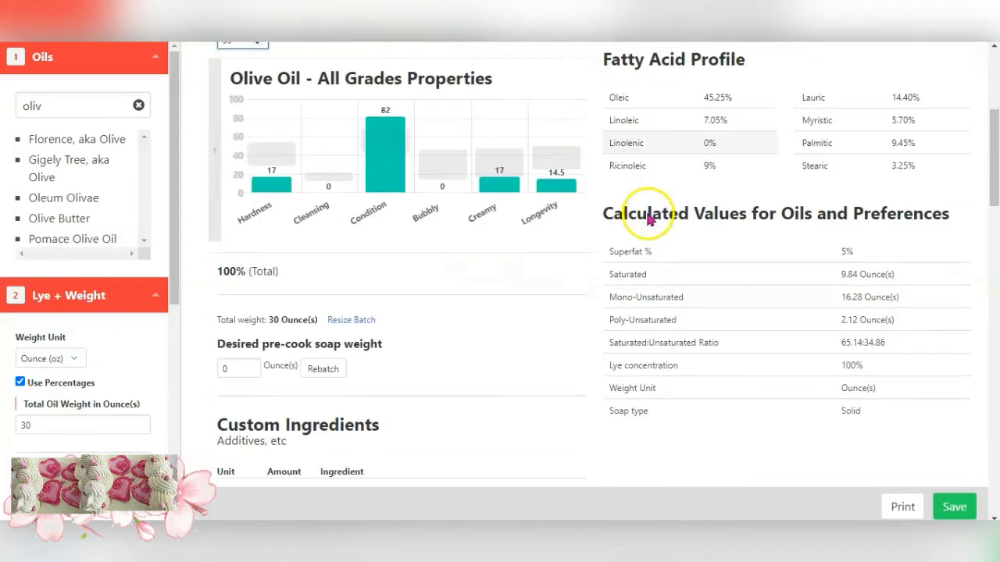
pyautogui.scroll(1, 646, 216)
pyautogui.scroll(2, 647, 216)
pyautogui.scroll(-2, 647, 216)
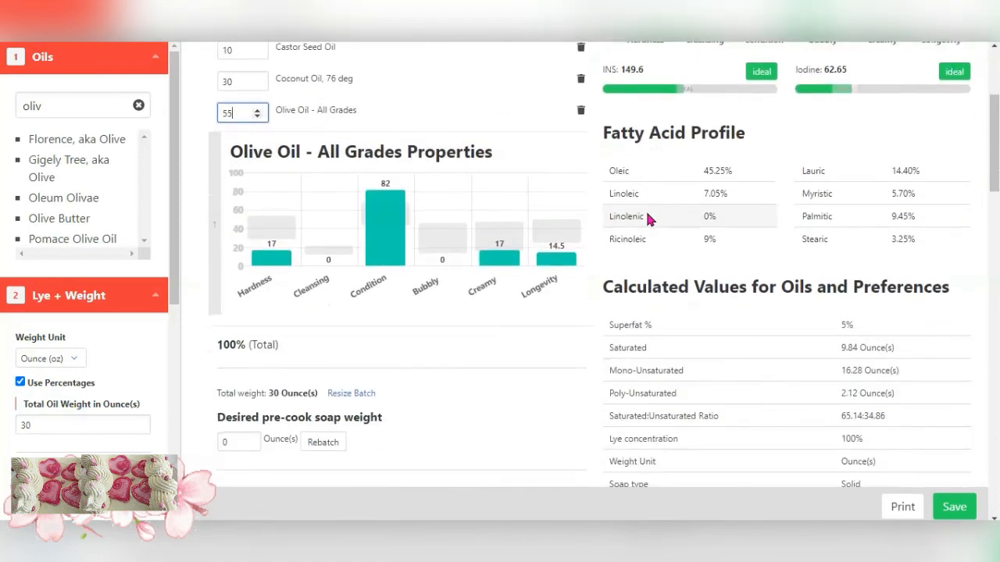
pyautogui.scroll(2, 647, 218)
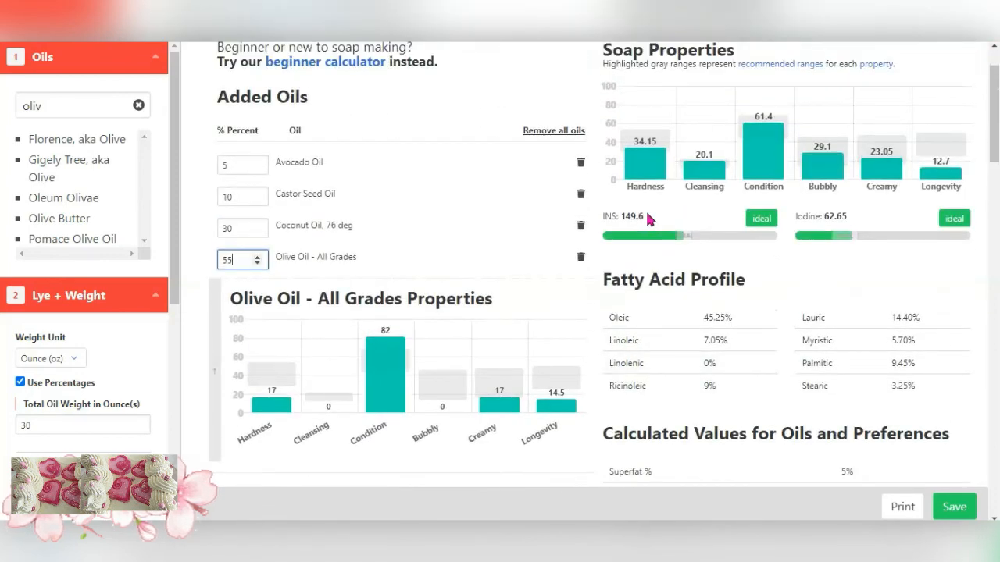
pyautogui.scroll(1, 646, 216)
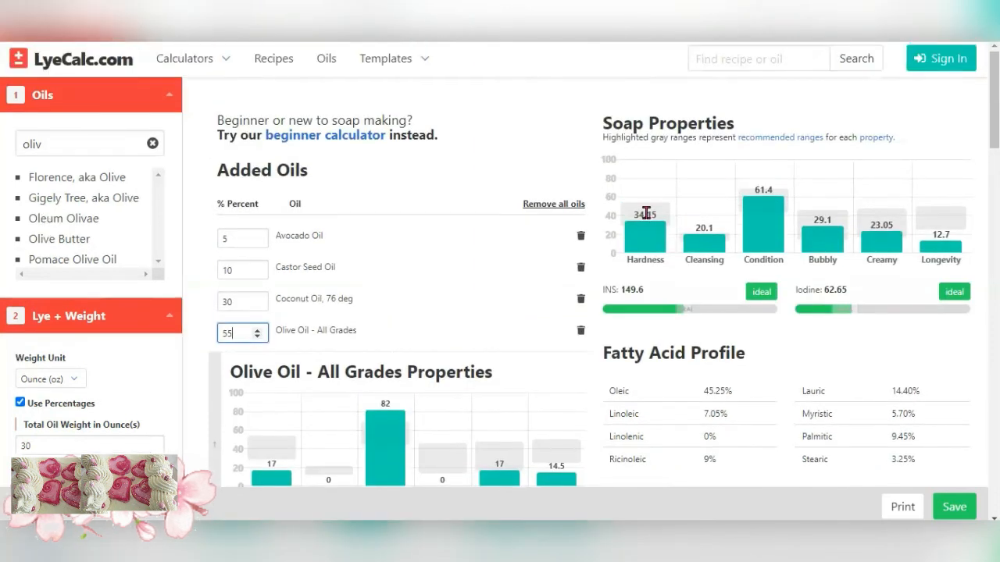